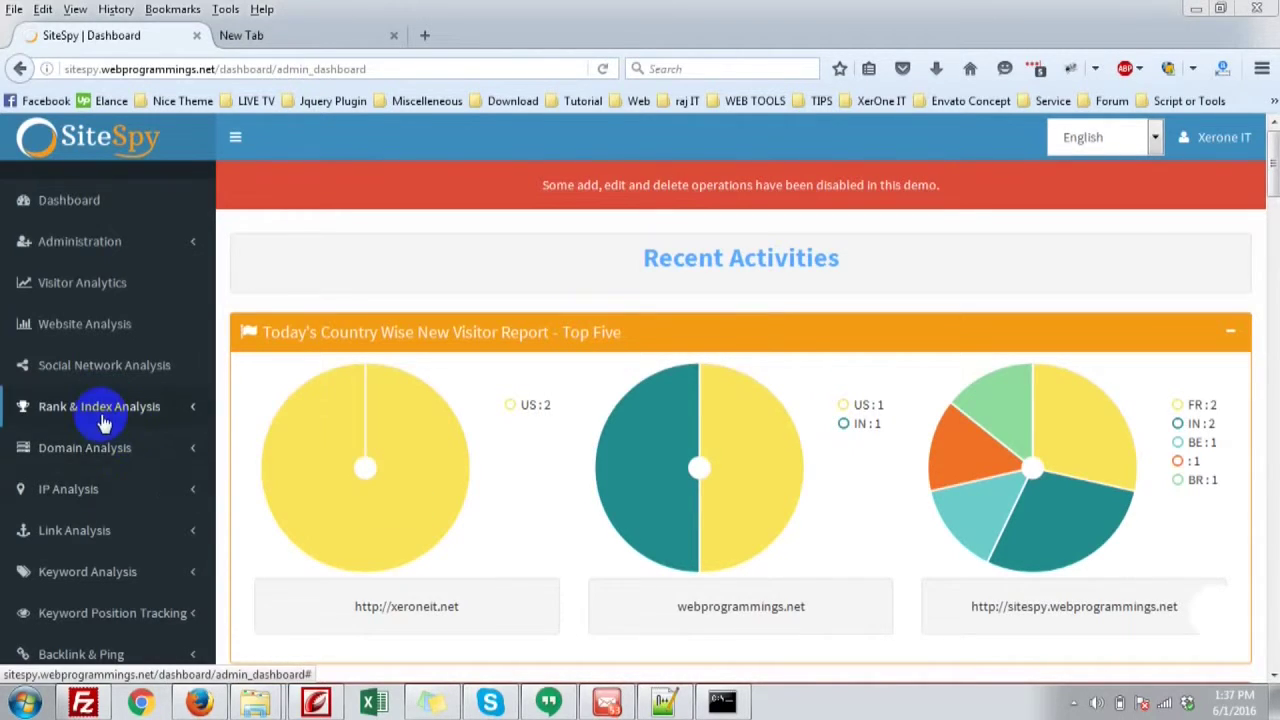
Open the Alexa Rank report under Rank & Index Analysis, listing past domain searches
left_click(177, 412)
scroll(177, 420, "down", 2)
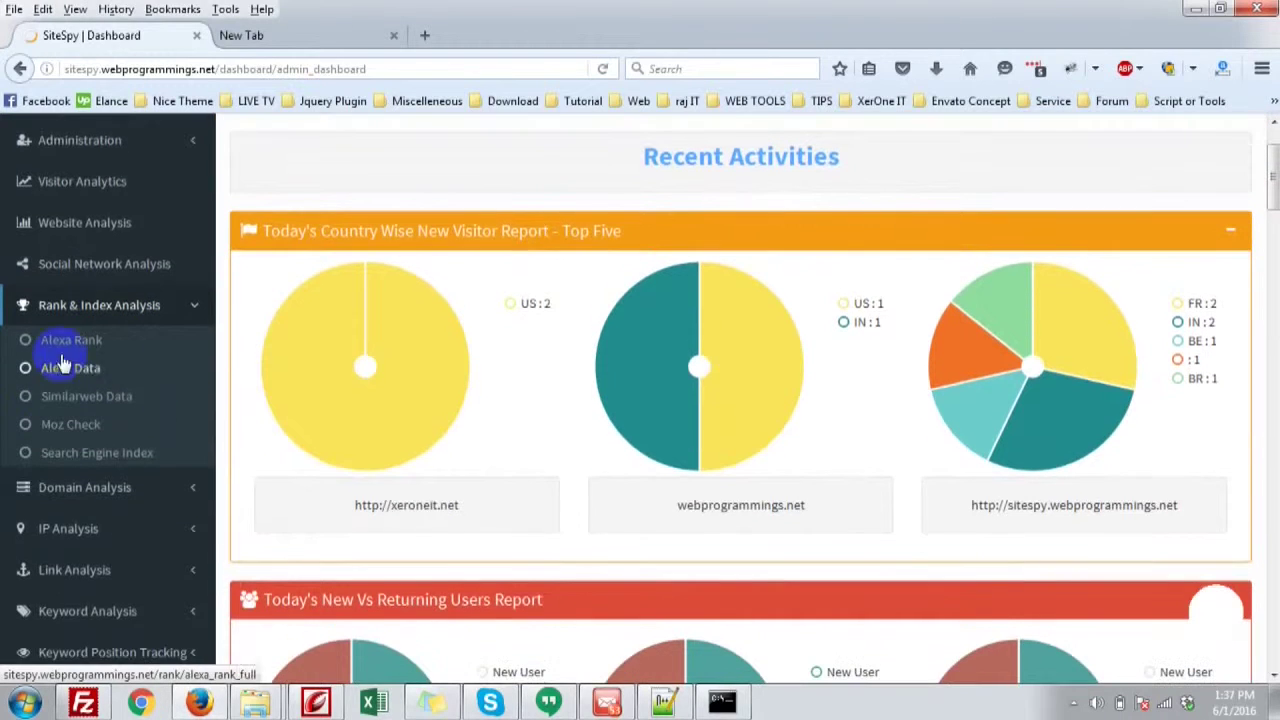
left_click(73, 341)
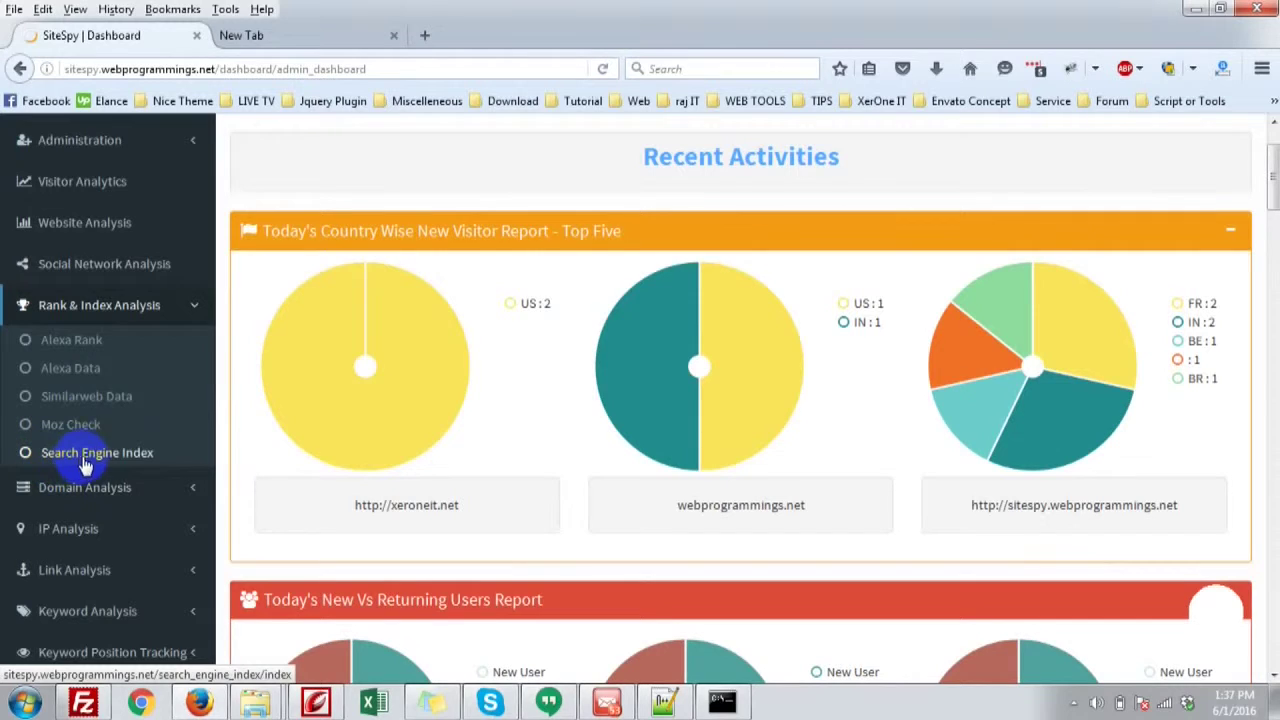
left_click(71, 345)
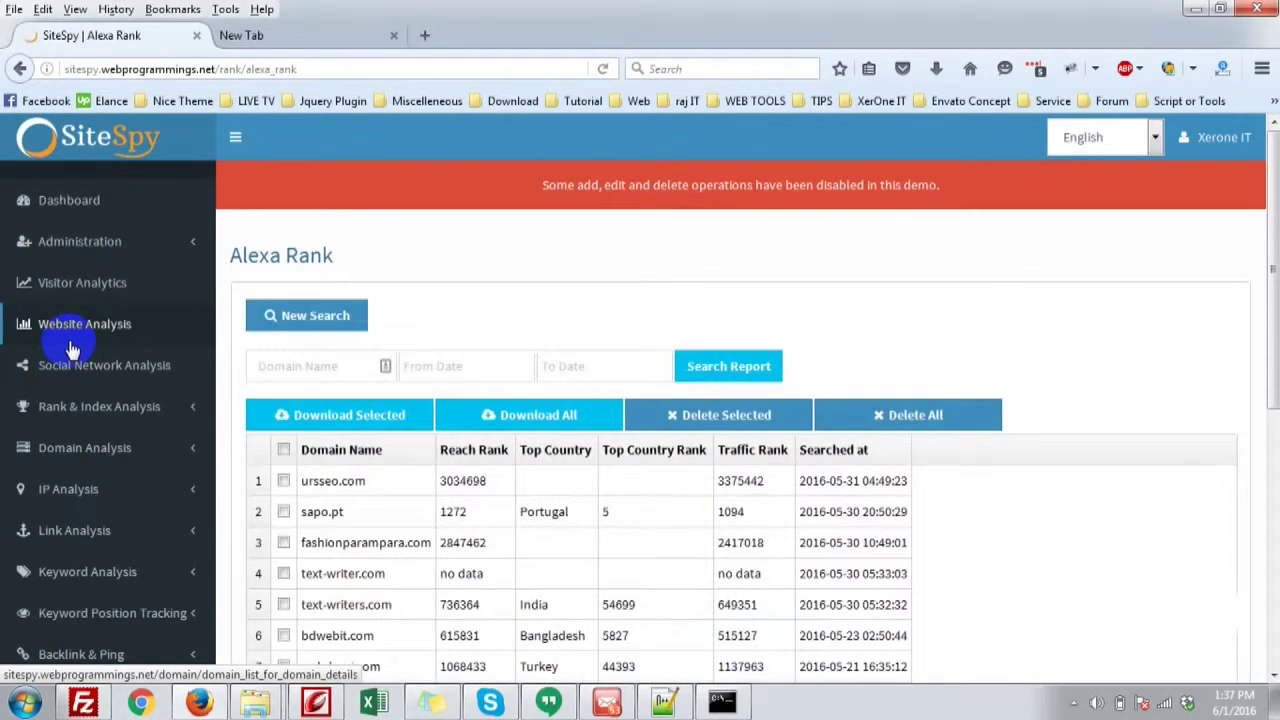
Start a new Alexa Rank search with codecanyon.net, xeroneit.net and facebook.com on separate lines
left_click(334, 314)
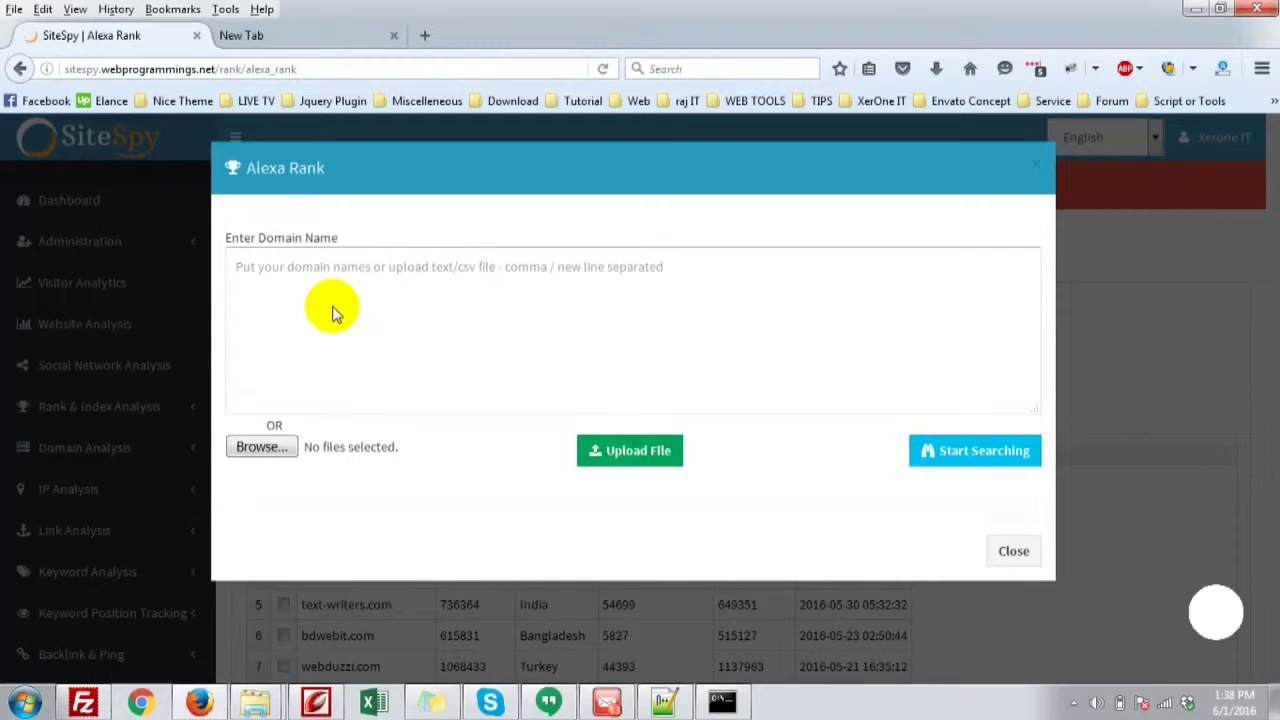
left_click(397, 301)
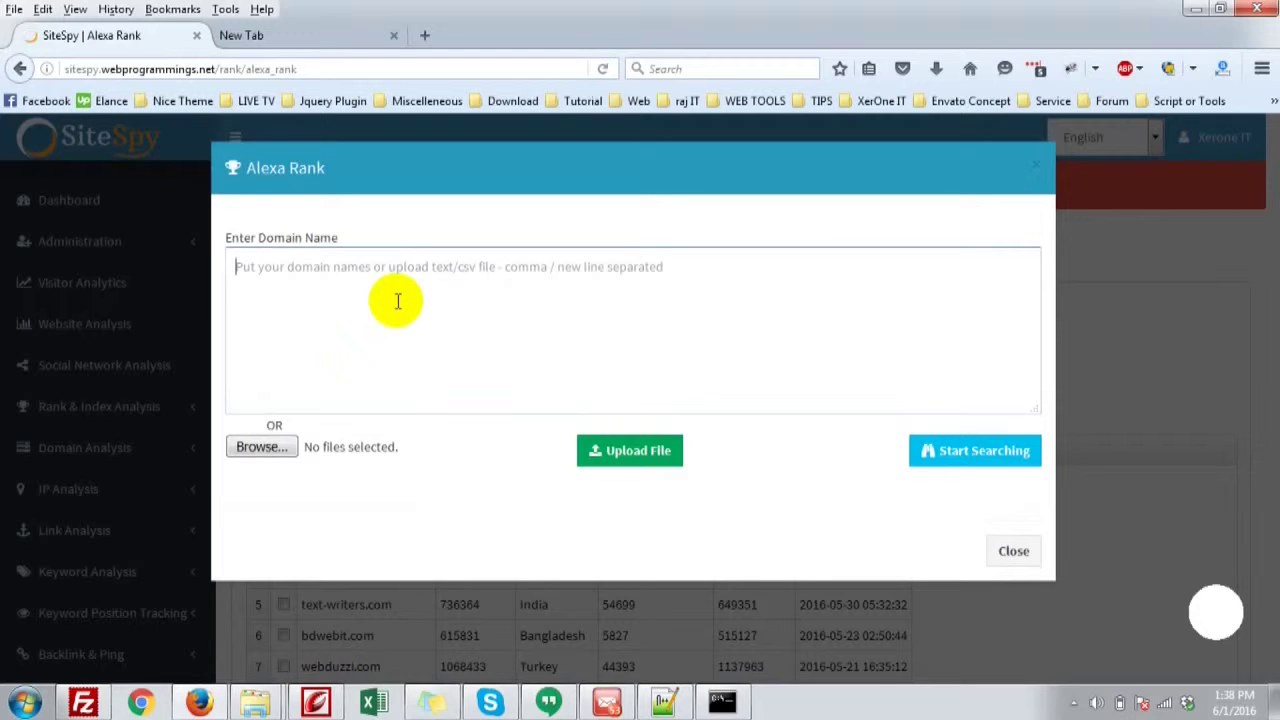
type("codec")
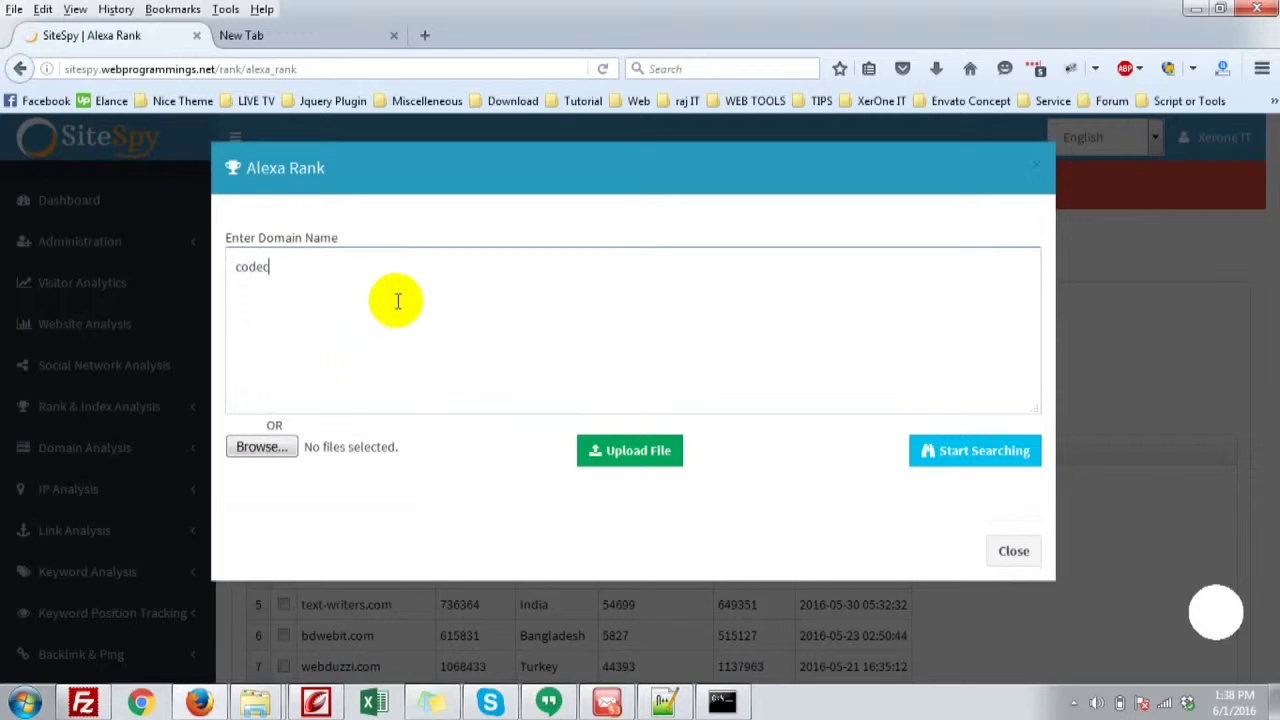
type("anyon.net")
key("Return")
type("xeroneit.net")
key("Return")
type("facebook.com")
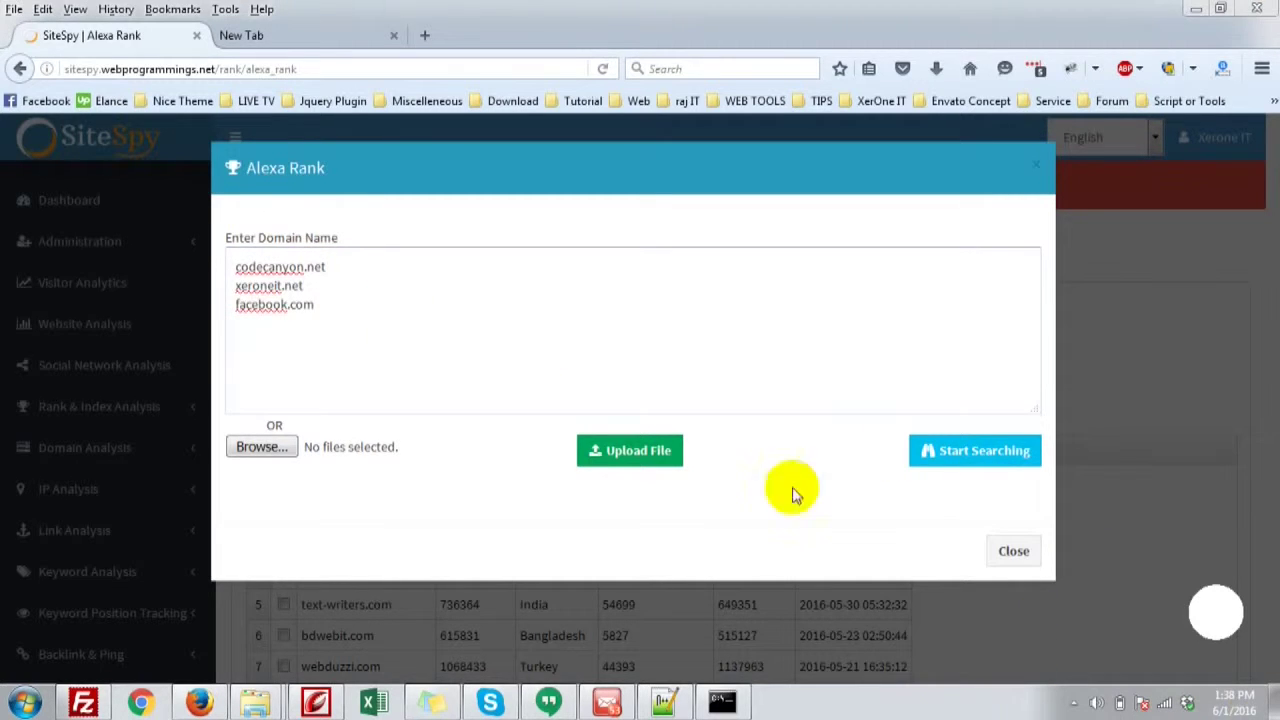
Minimize the browser and create a new text document on the desktop named rank.txt
left_click(1196, 8)
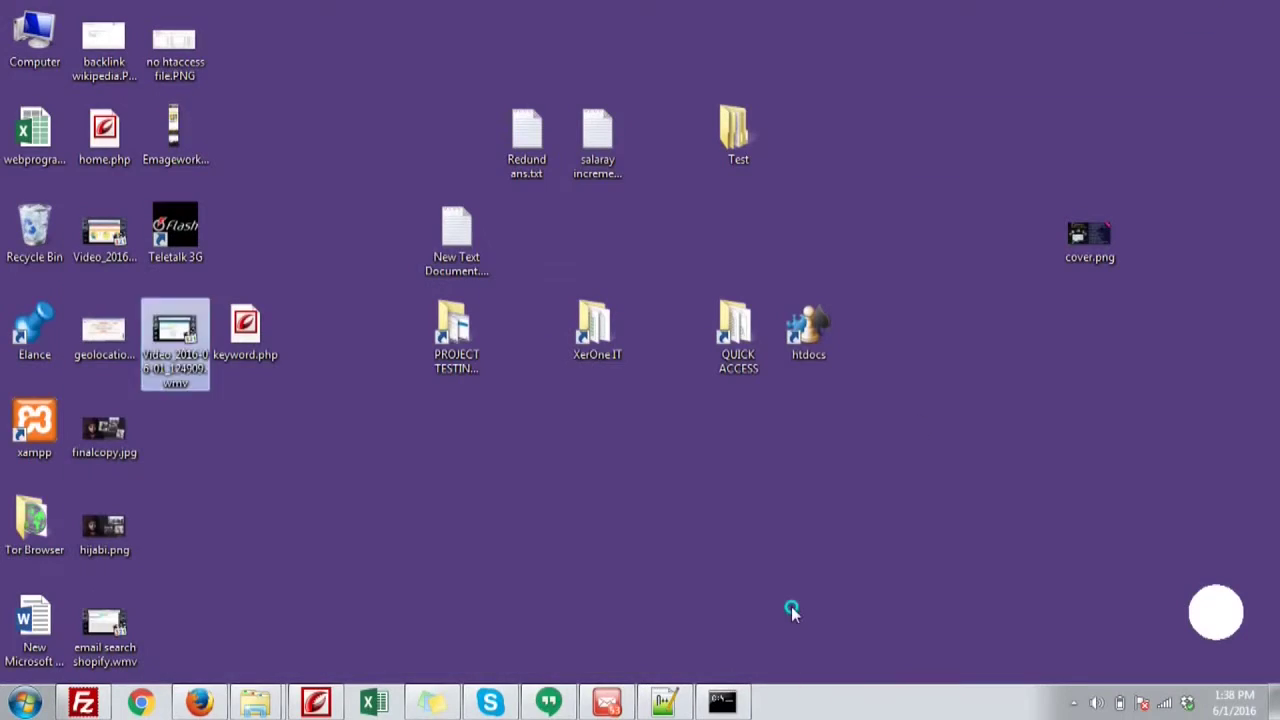
right_click(791, 606)
mouse_move(826, 520)
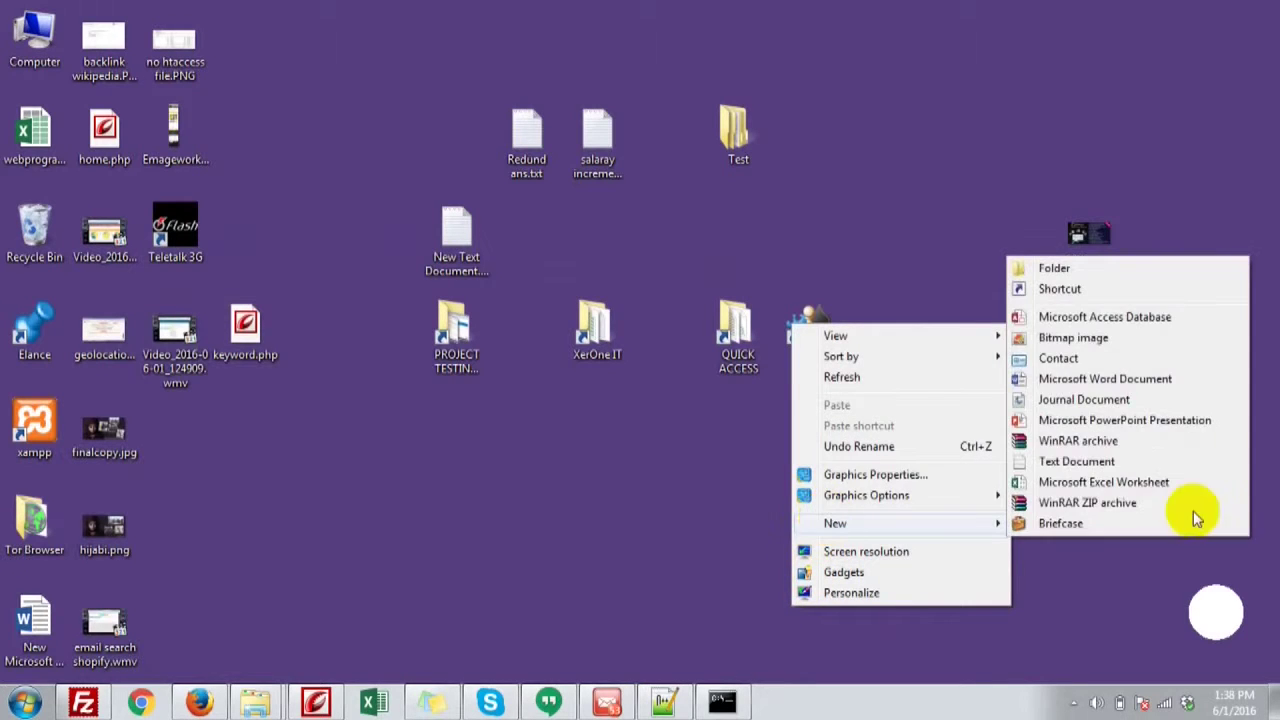
left_click(1113, 462)
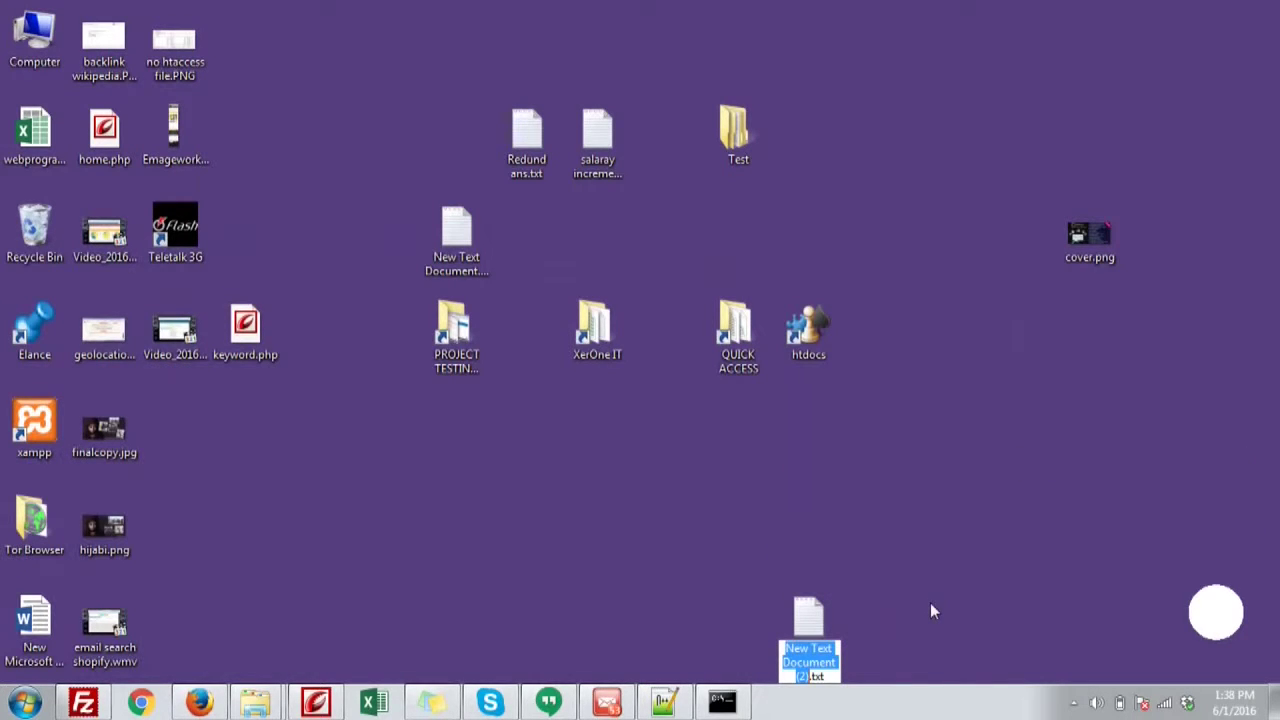
type("ra")
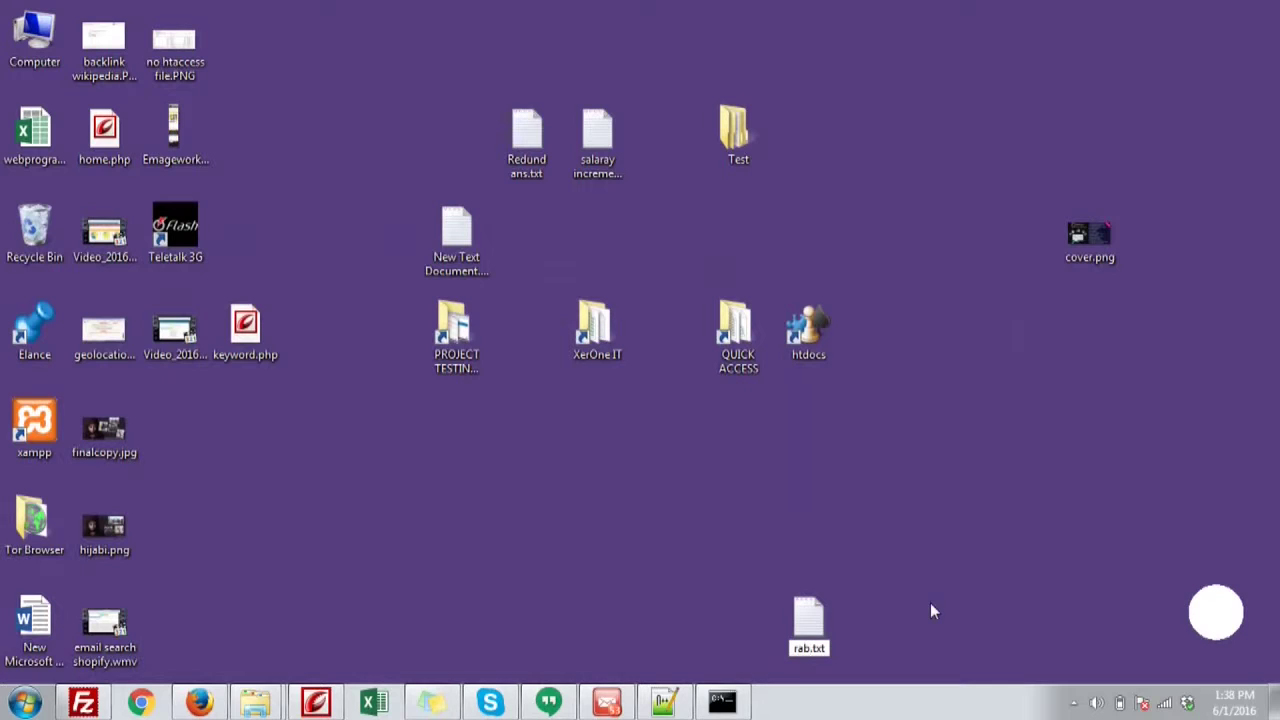
type("nk")
key("Return")
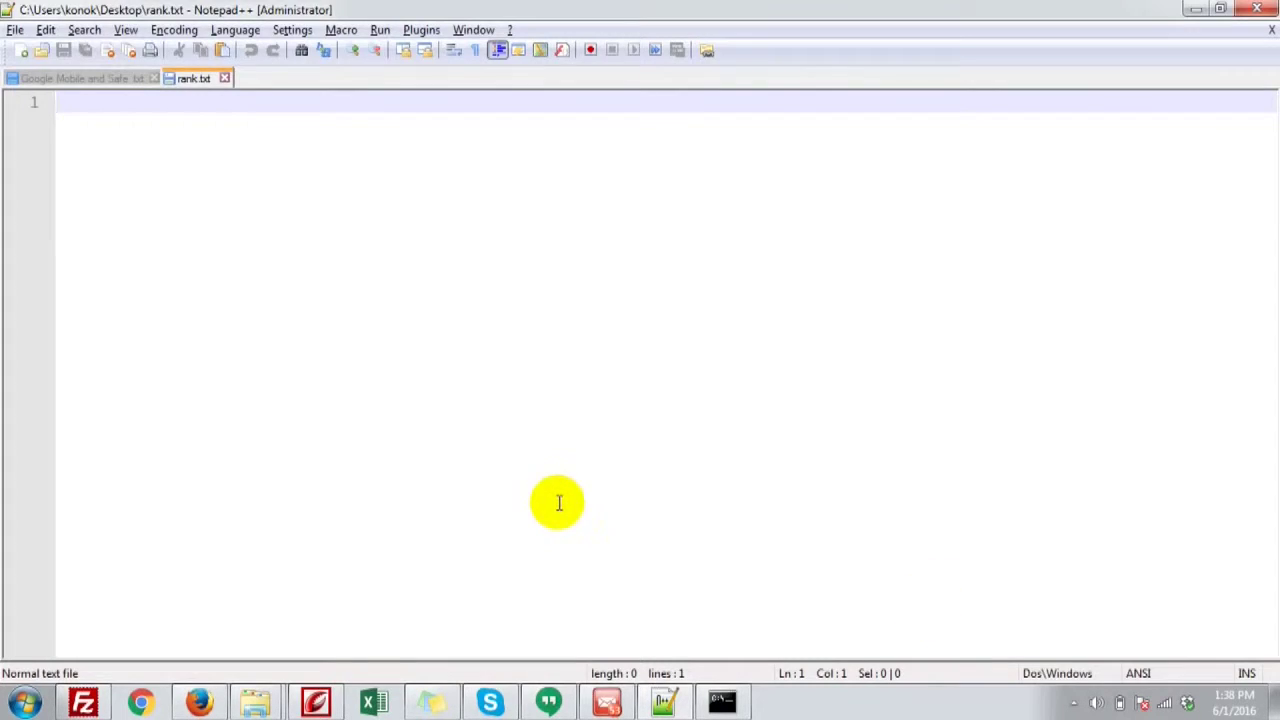
Fill rank.txt with the three search domains plus google.com, save it, and clear SiteSpy's domain box
type("166.62.28.90")
key("ctrl+z")
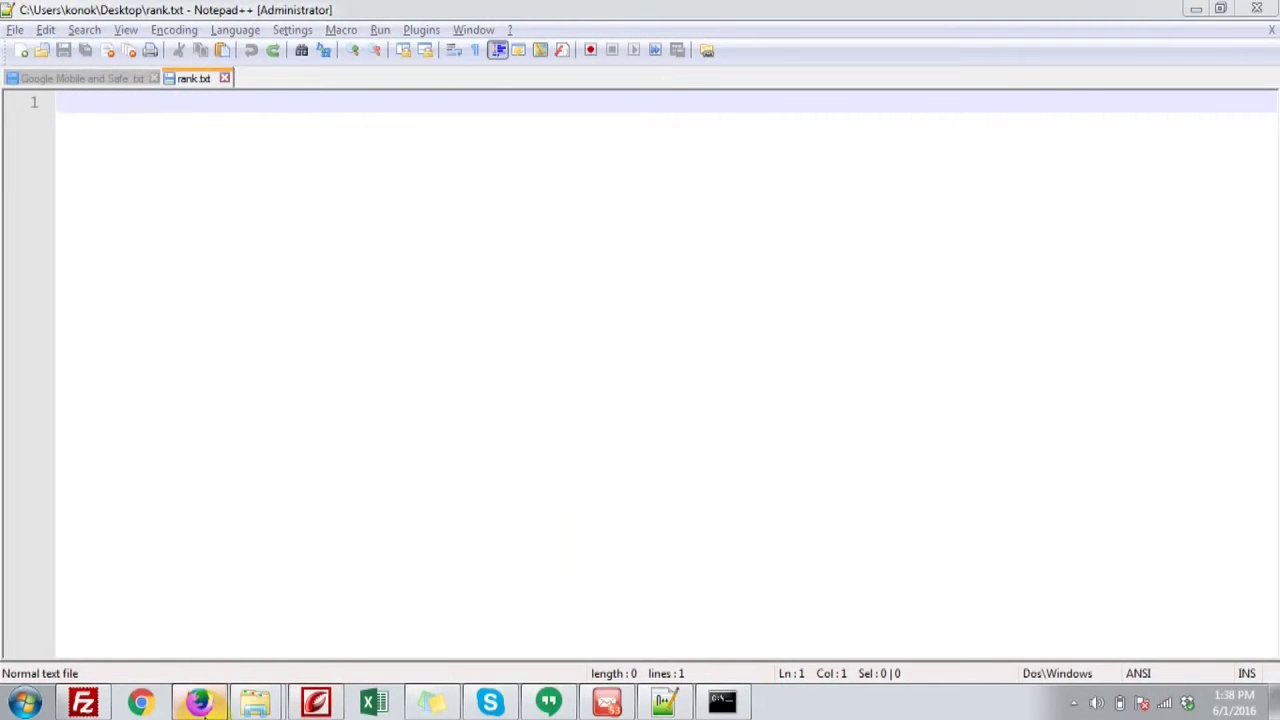
left_click(200, 702)
left_click_drag(350, 360, 143, 243)
key("ctrl+c")
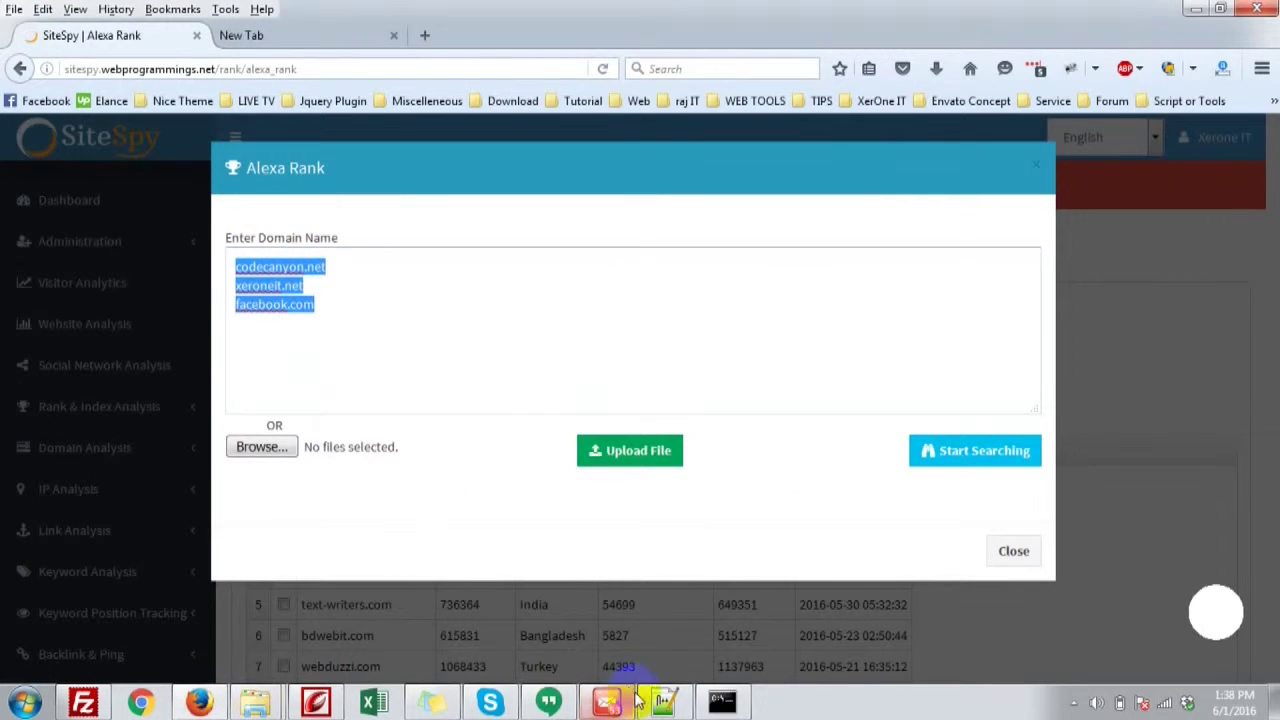
left_click(607, 702)
key("ctrl+v")
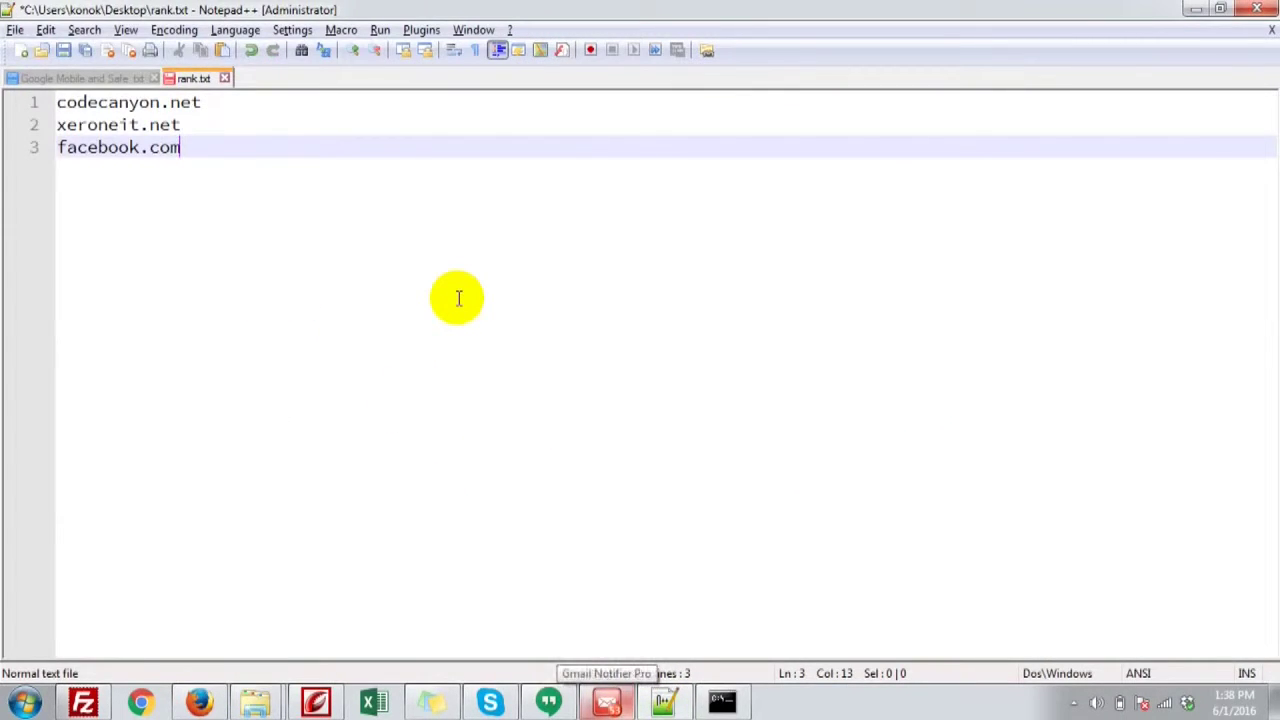
key("Return")
type("google.com")
key("Escape")
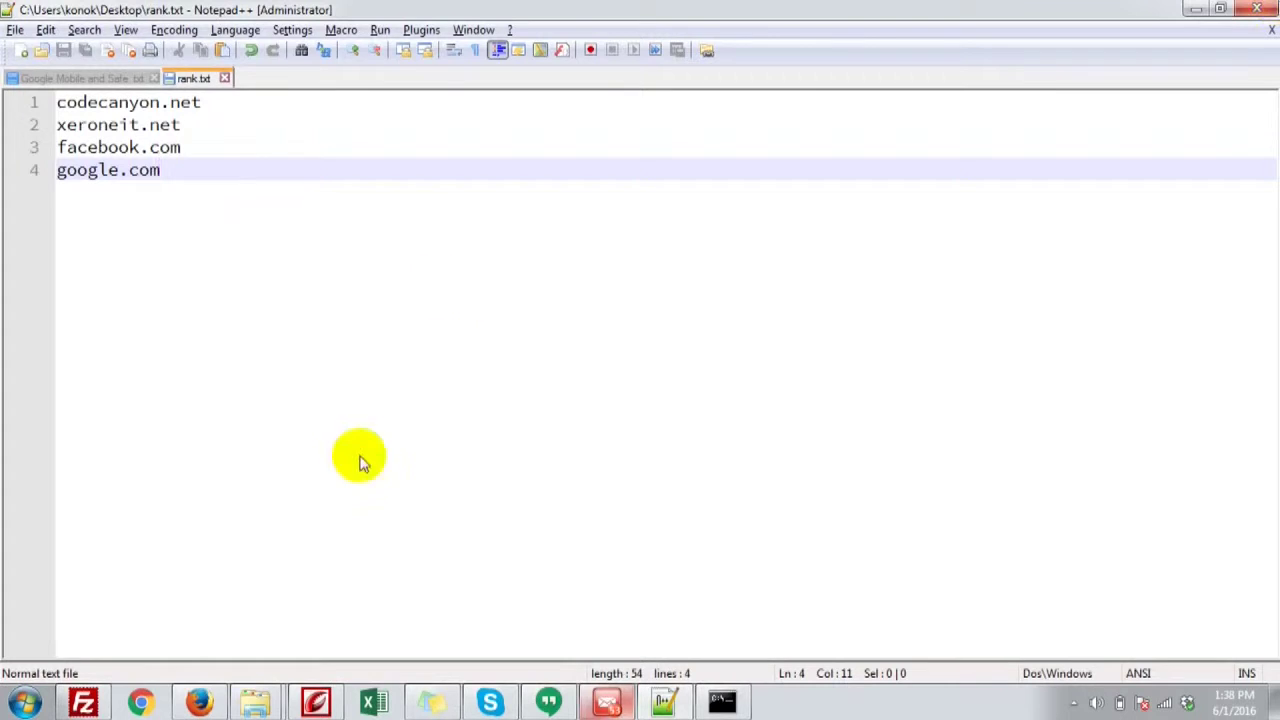
left_click(199, 703)
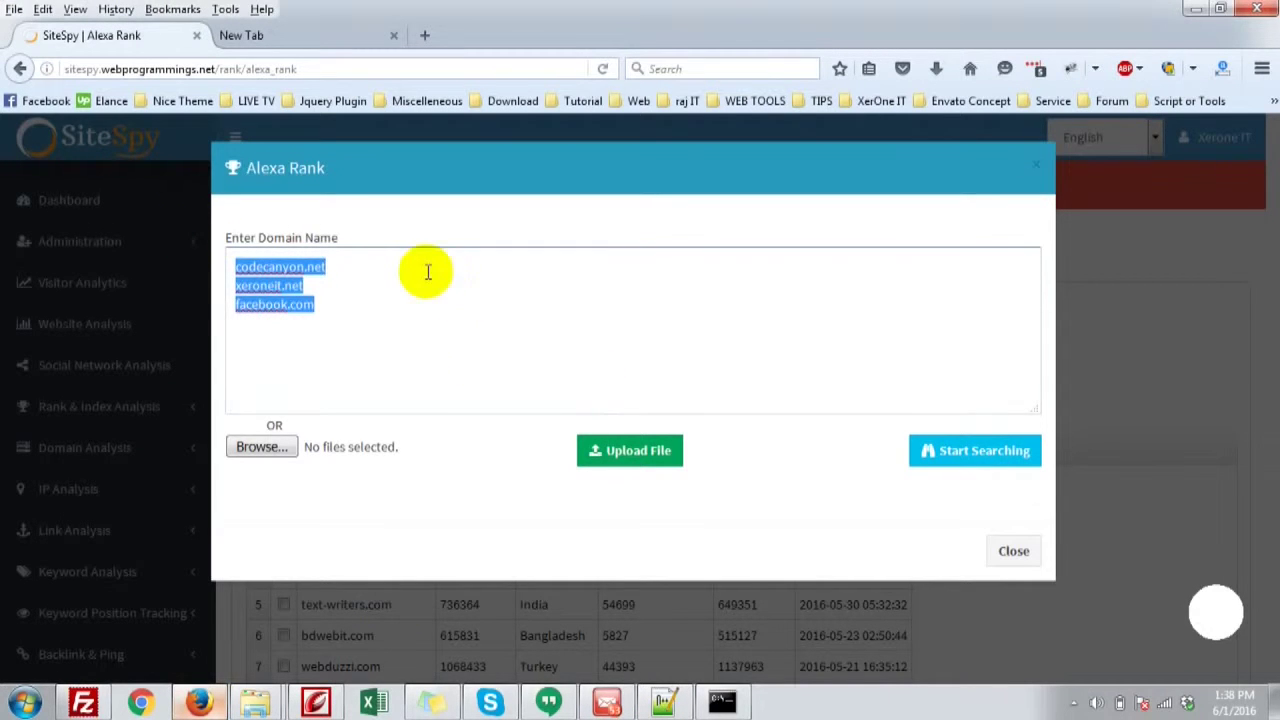
key("Delete")
Upload rank.txt as the domain list for the Alexa Rank search
left_click(265, 450)
left_click(728, 493)
double_click(728, 493)
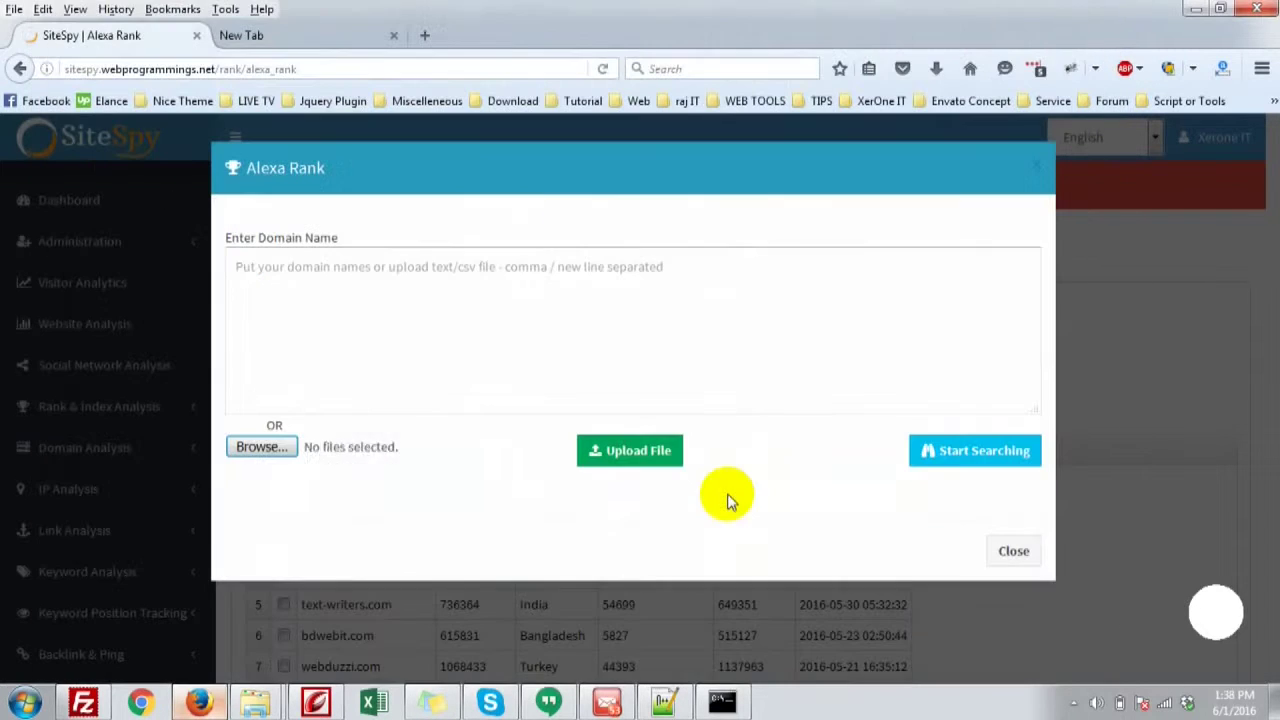
left_click(640, 452)
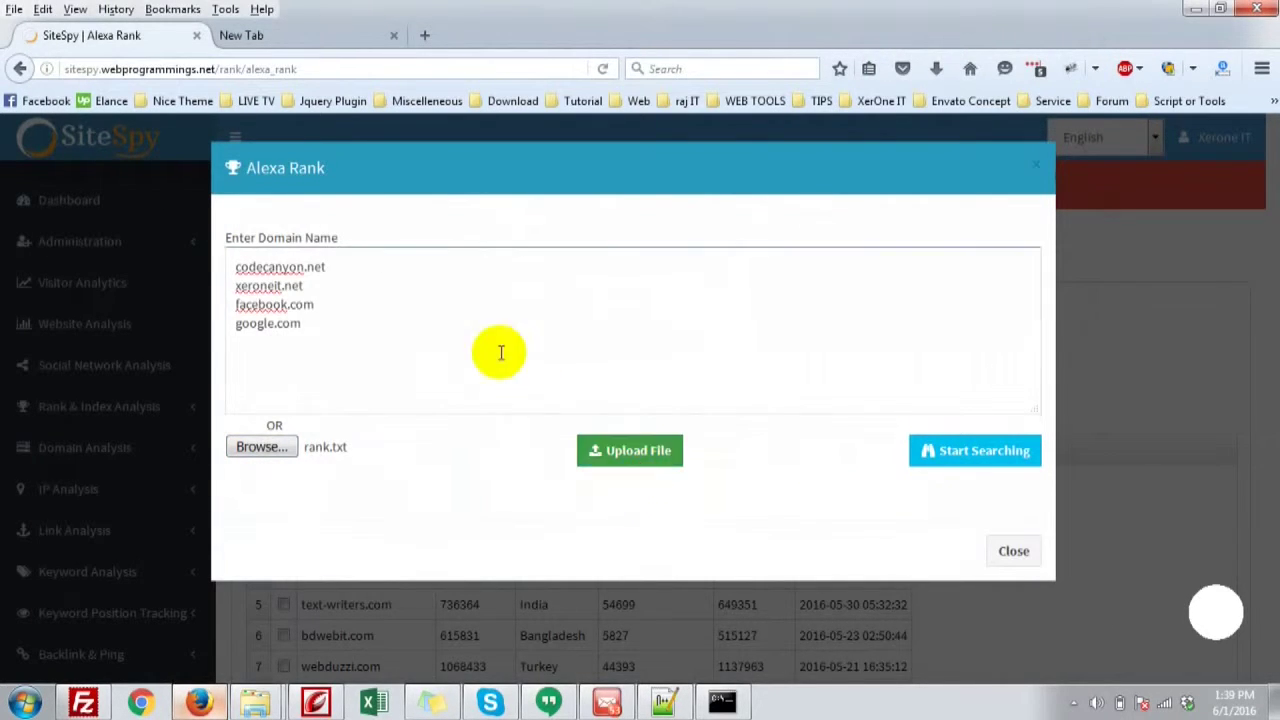
left_click_drag(363, 340, 120, 203)
left_click(353, 288)
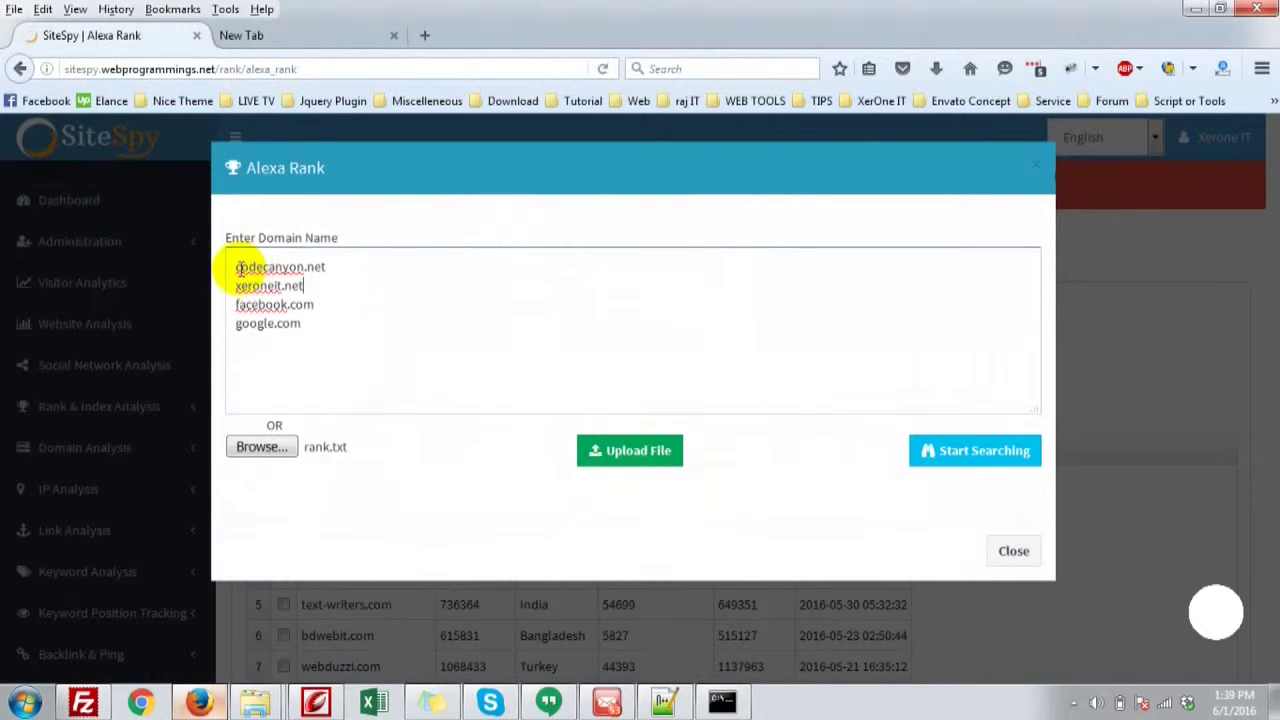
left_click_drag(238, 267, 351, 323)
left_click(351, 323)
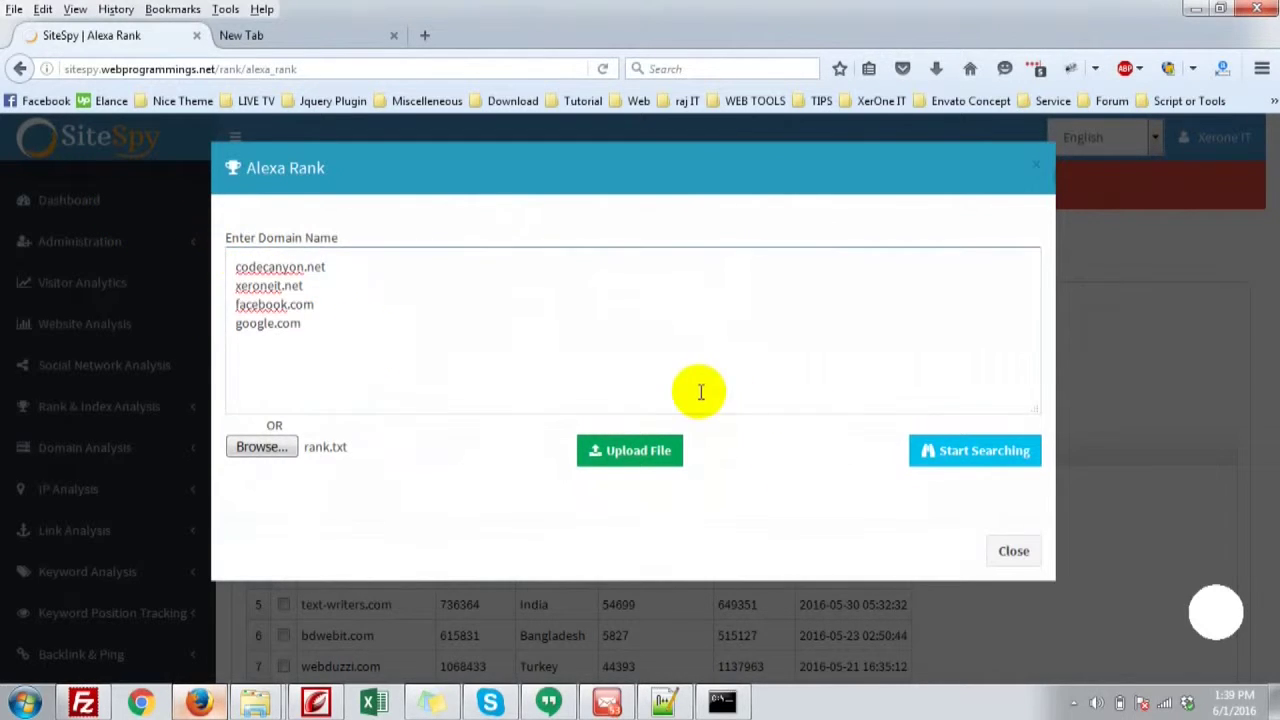
Run the Alexa rank lookup and review codecanyon.net: reach 1133, India, country rank 489, traffic 968
left_click(982, 452)
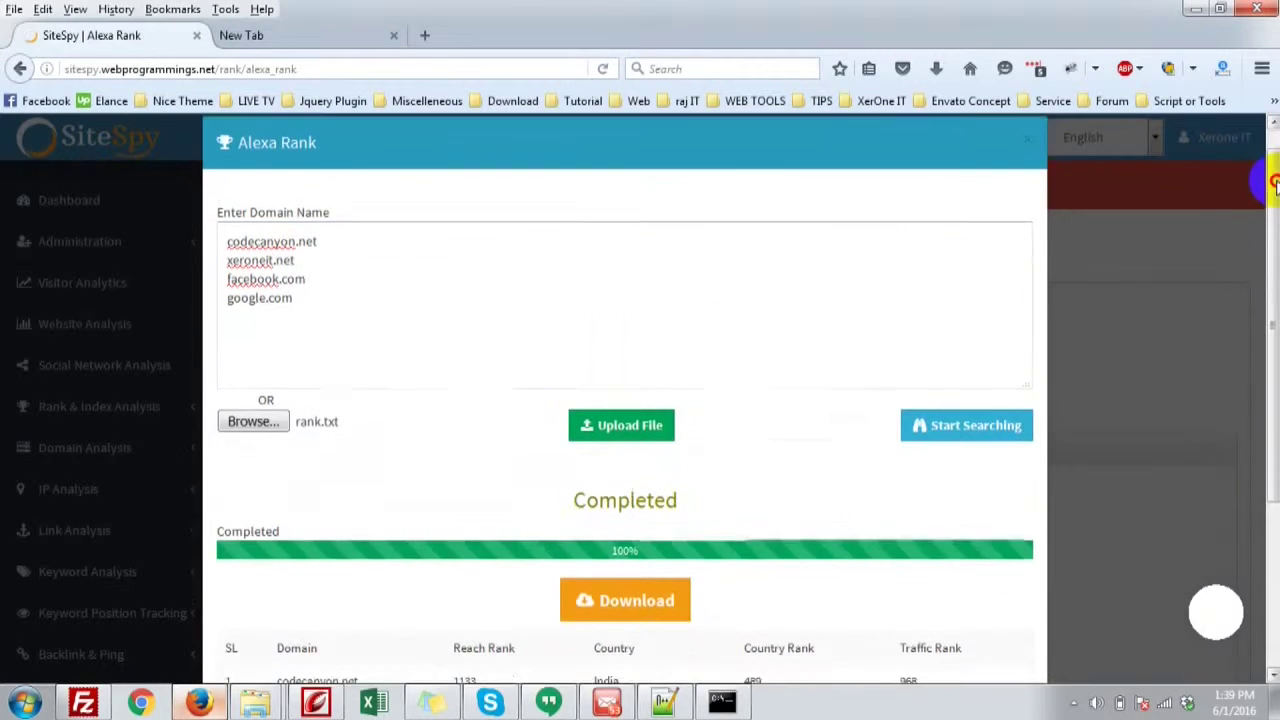
scroll(1246, 372, "down", 3)
scroll(1246, 372, "down", 1)
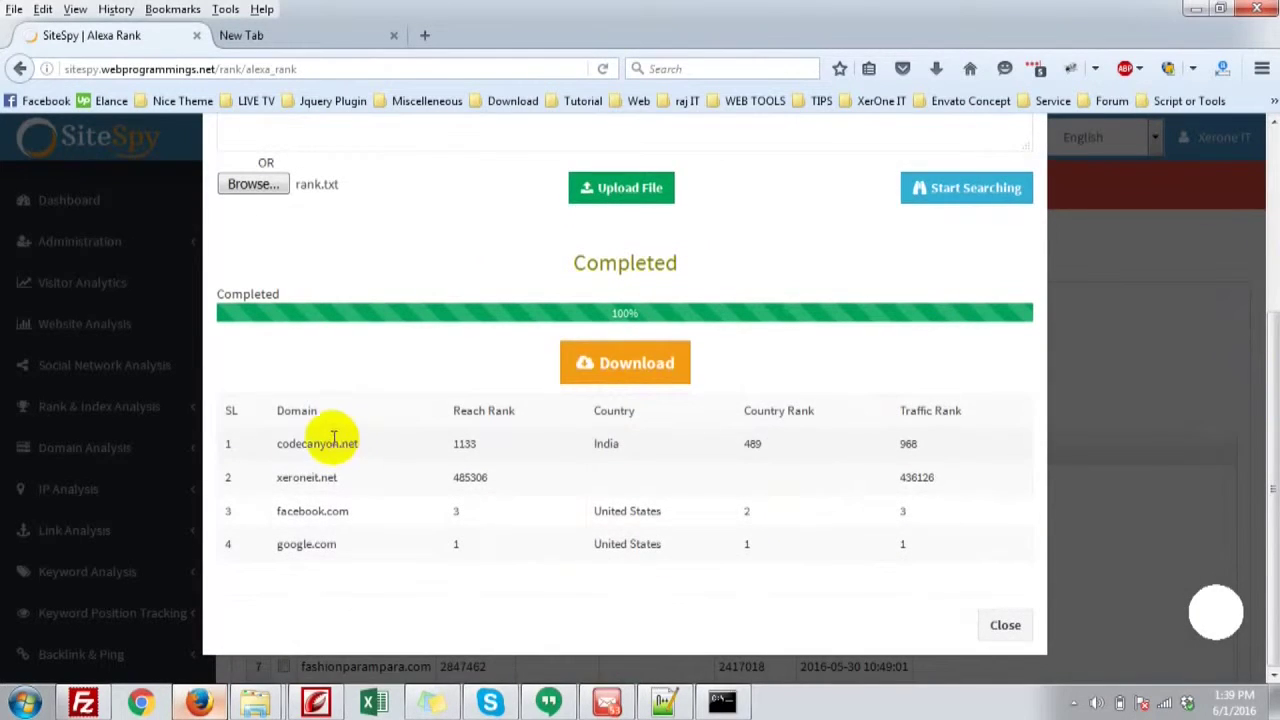
left_click_drag(276, 443, 443, 449)
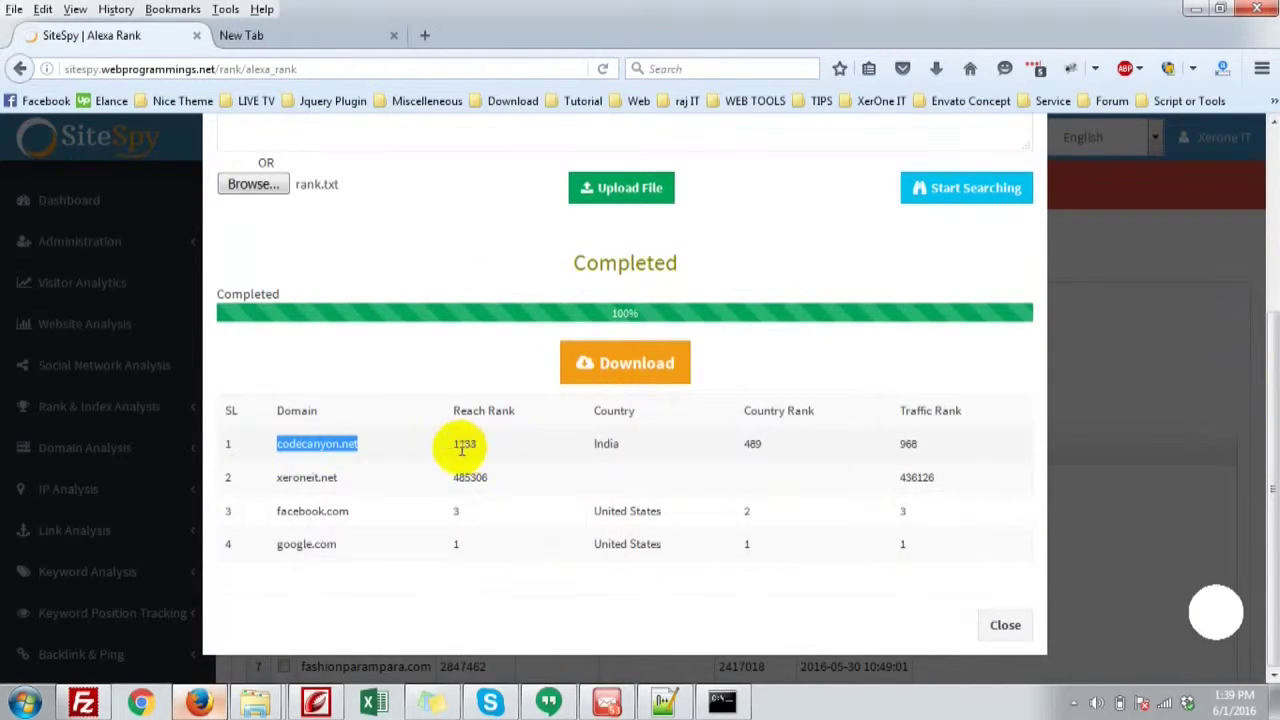
double_click(461, 446)
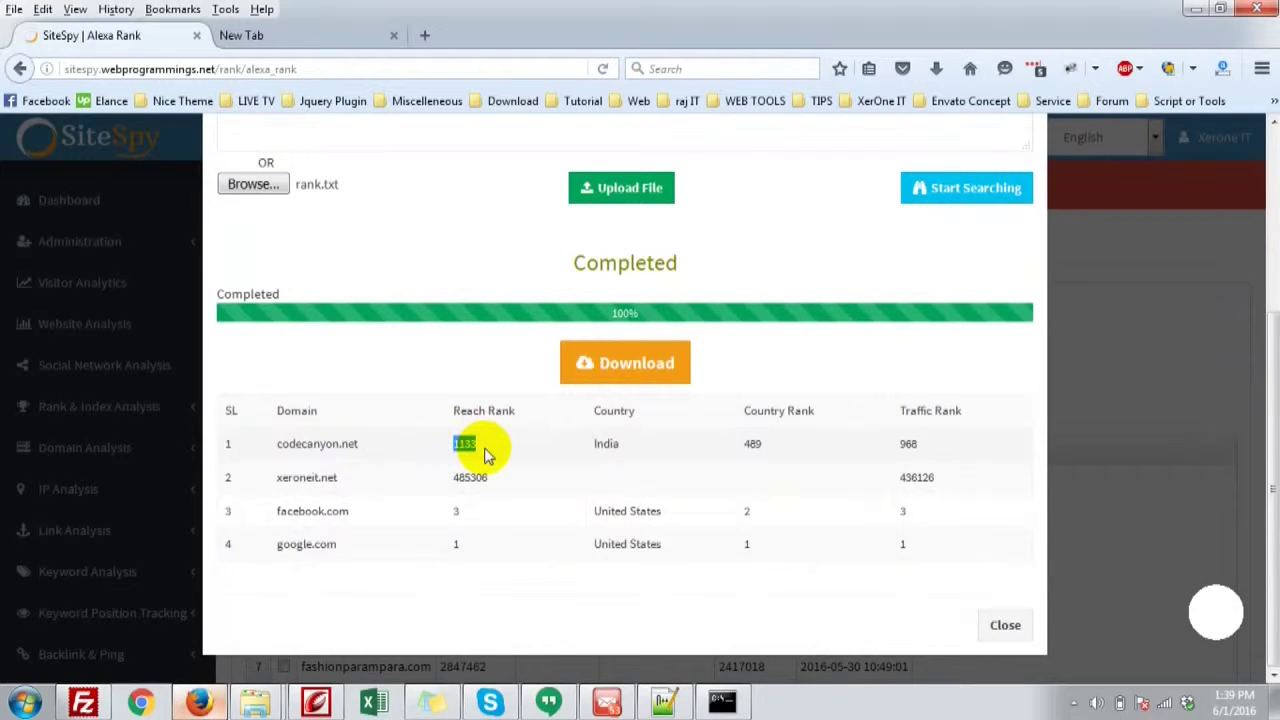
double_click(606, 444)
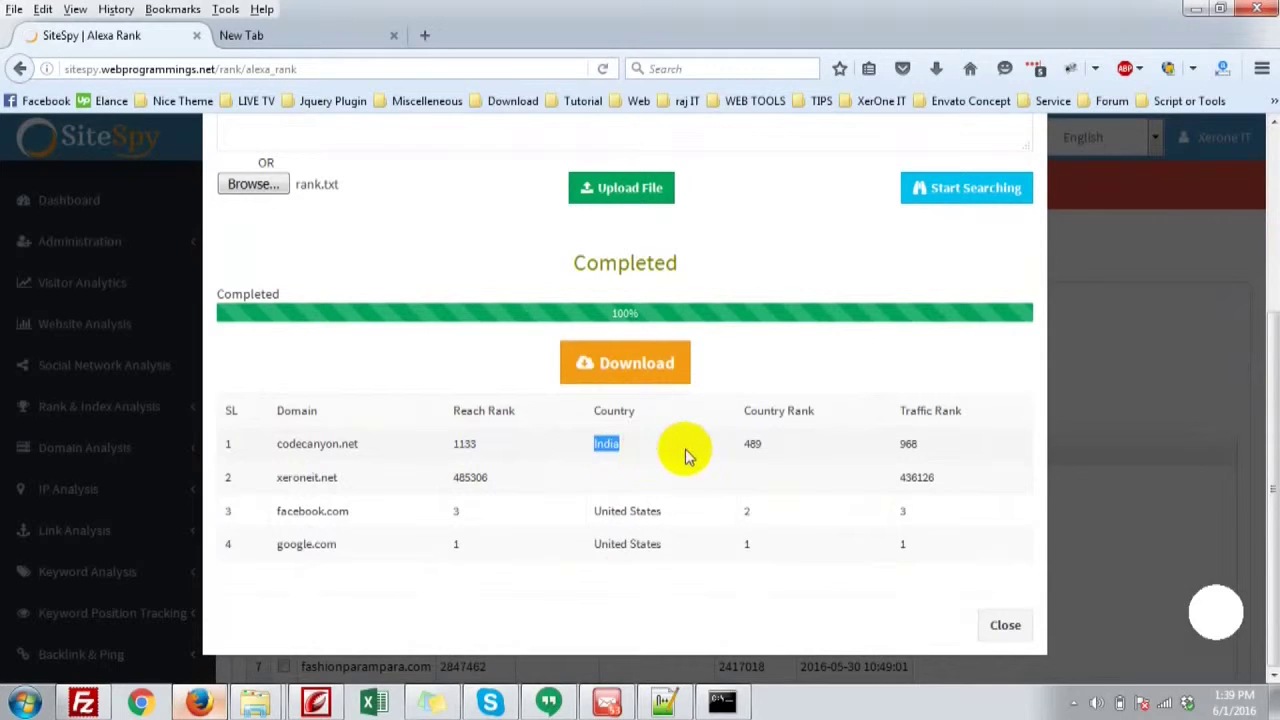
double_click(760, 447)
double_click(945, 450)
Review xeroneit.net, facebook.com (reach 3, United States, country rank 2) and google.com, then close the results
left_click_drag(306, 477, 975, 470)
left_click_drag(272, 512, 471, 523)
double_click(600, 521)
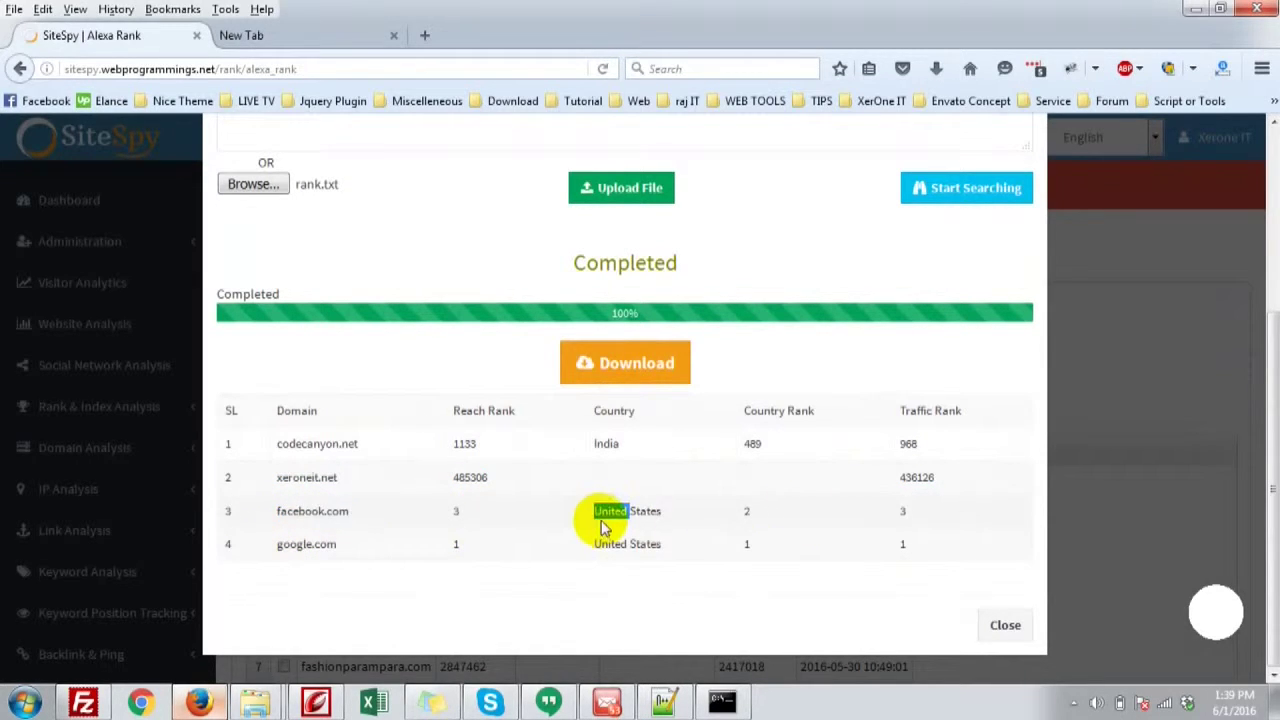
double_click(752, 515)
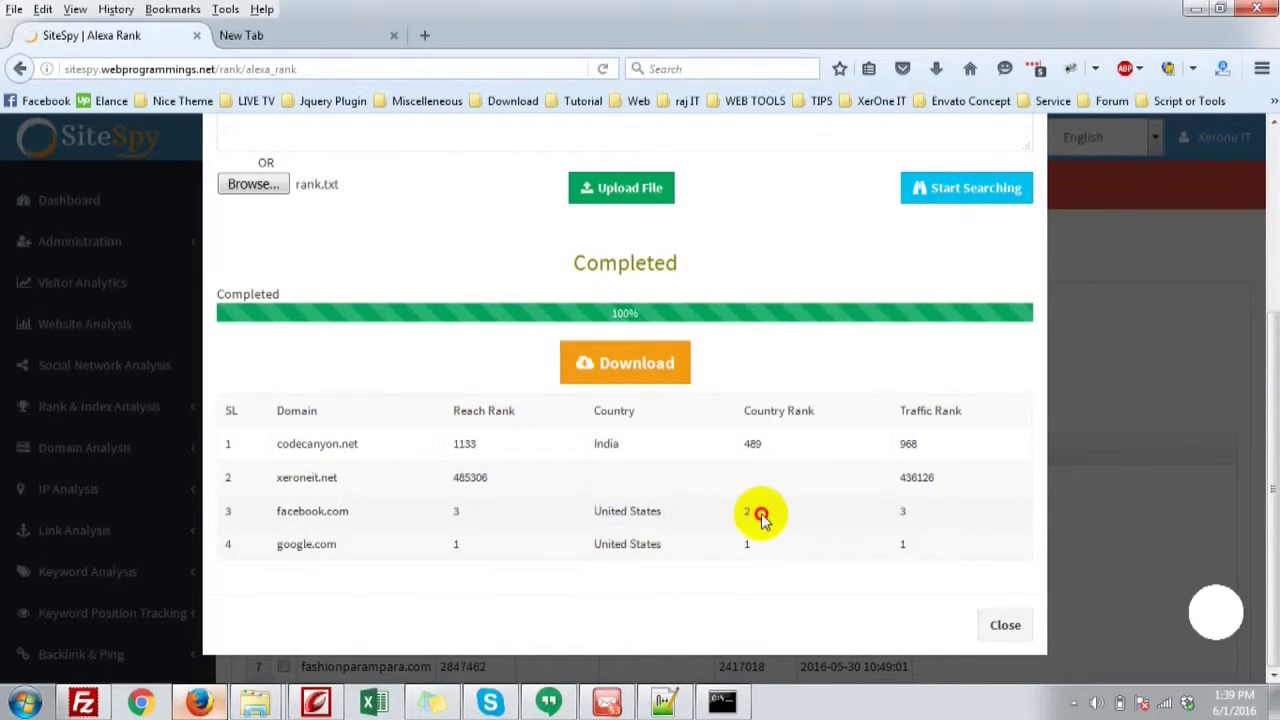
double_click(912, 518)
left_click_drag(274, 557, 943, 563)
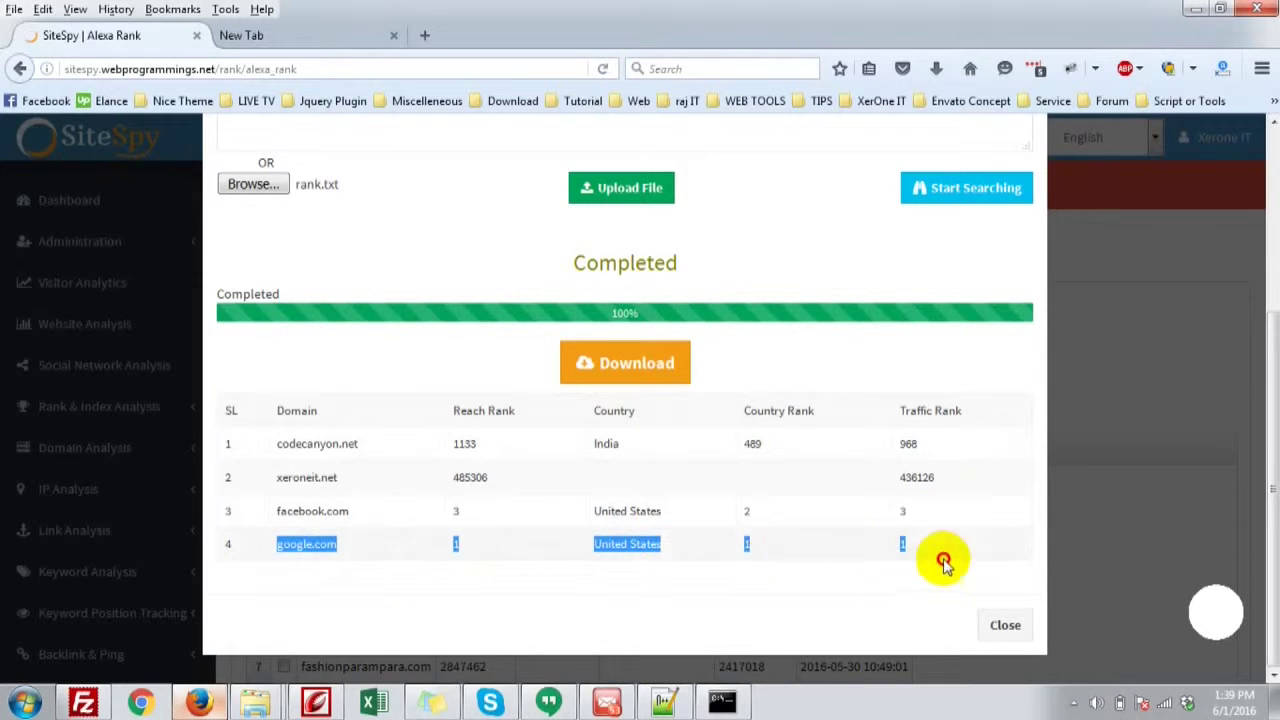
left_click(1008, 627)
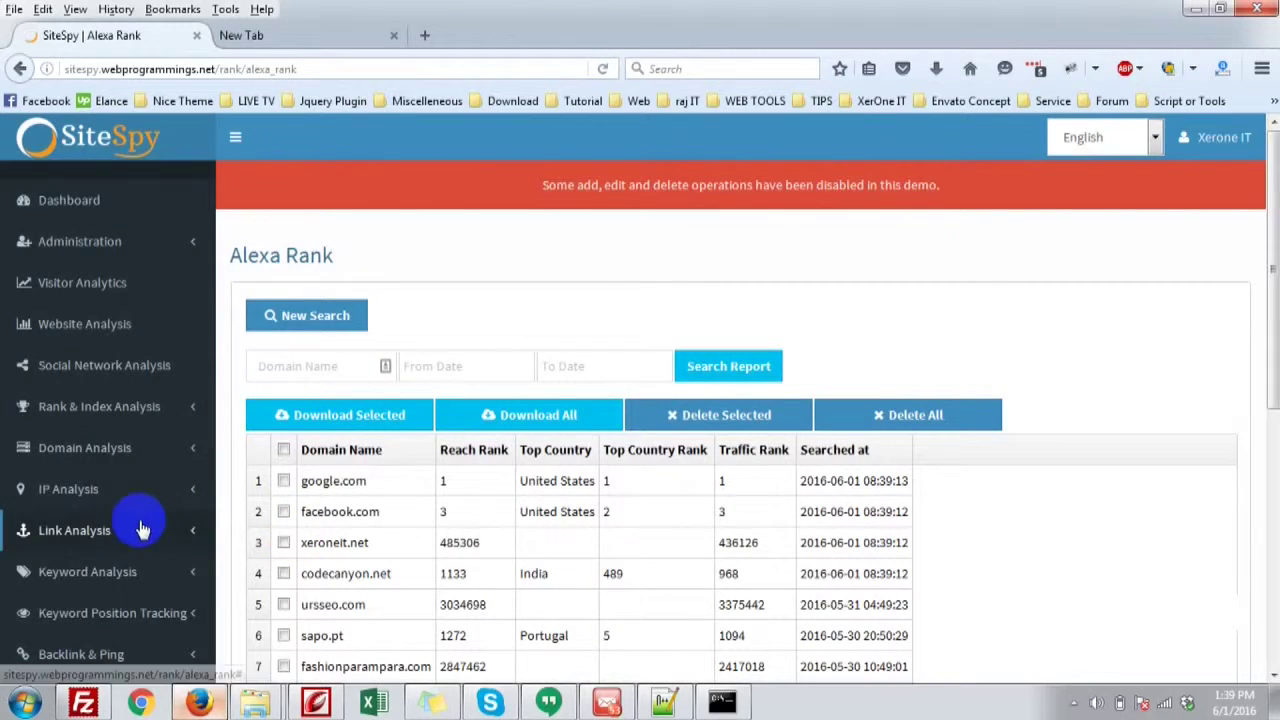
Open the Alexa Data page from Rank & Index Analysis and scan its list of earlier lookups
left_click(134, 407)
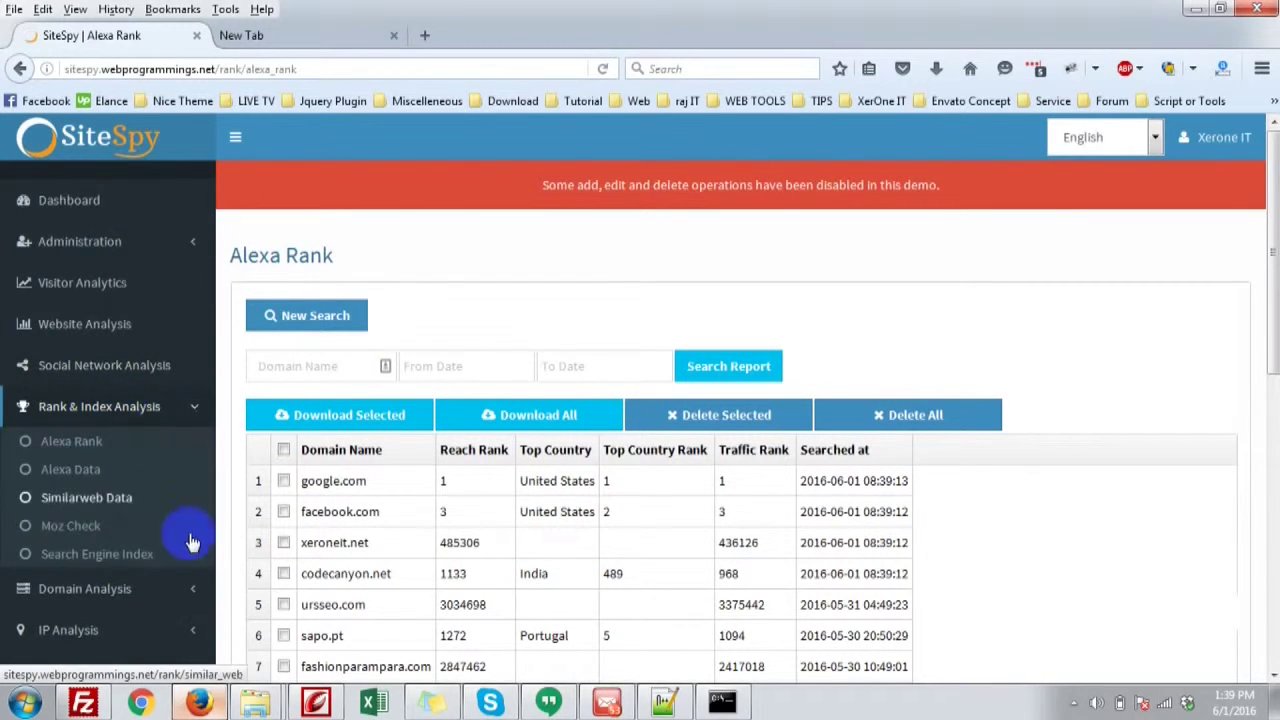
left_click(73, 477)
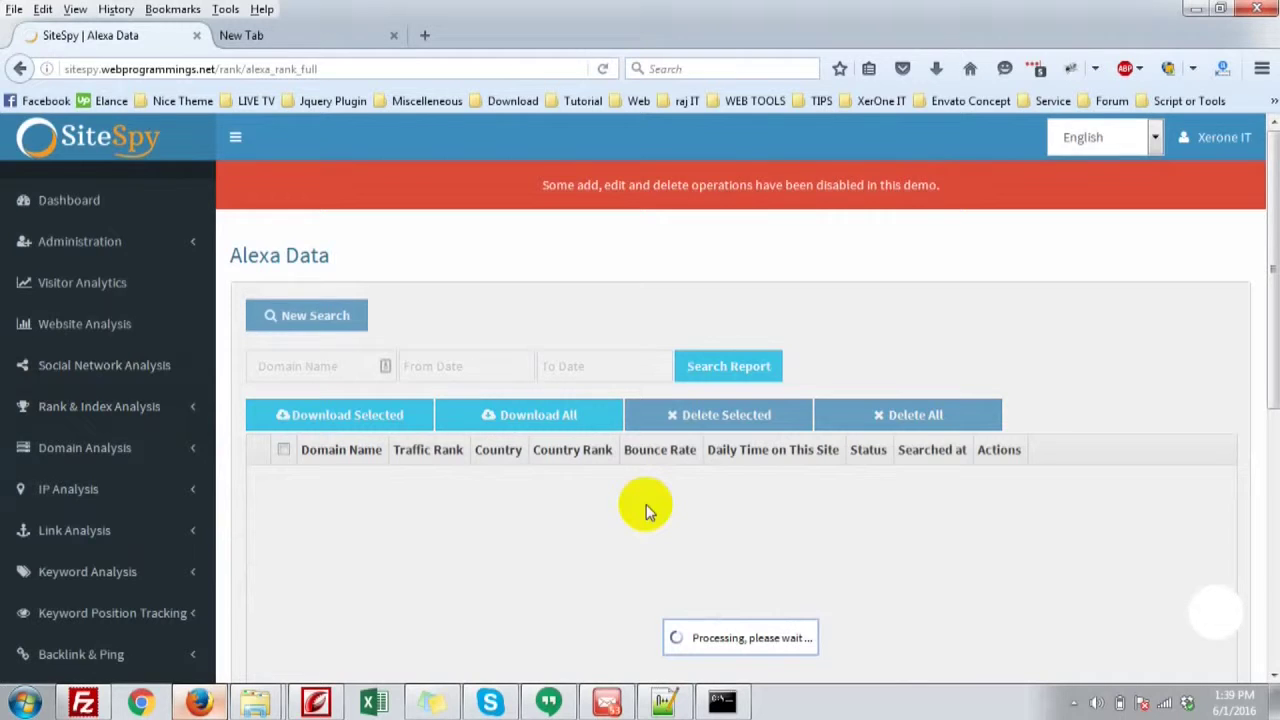
scroll(757, 457, "down", 4)
scroll(757, 457, "up", 4)
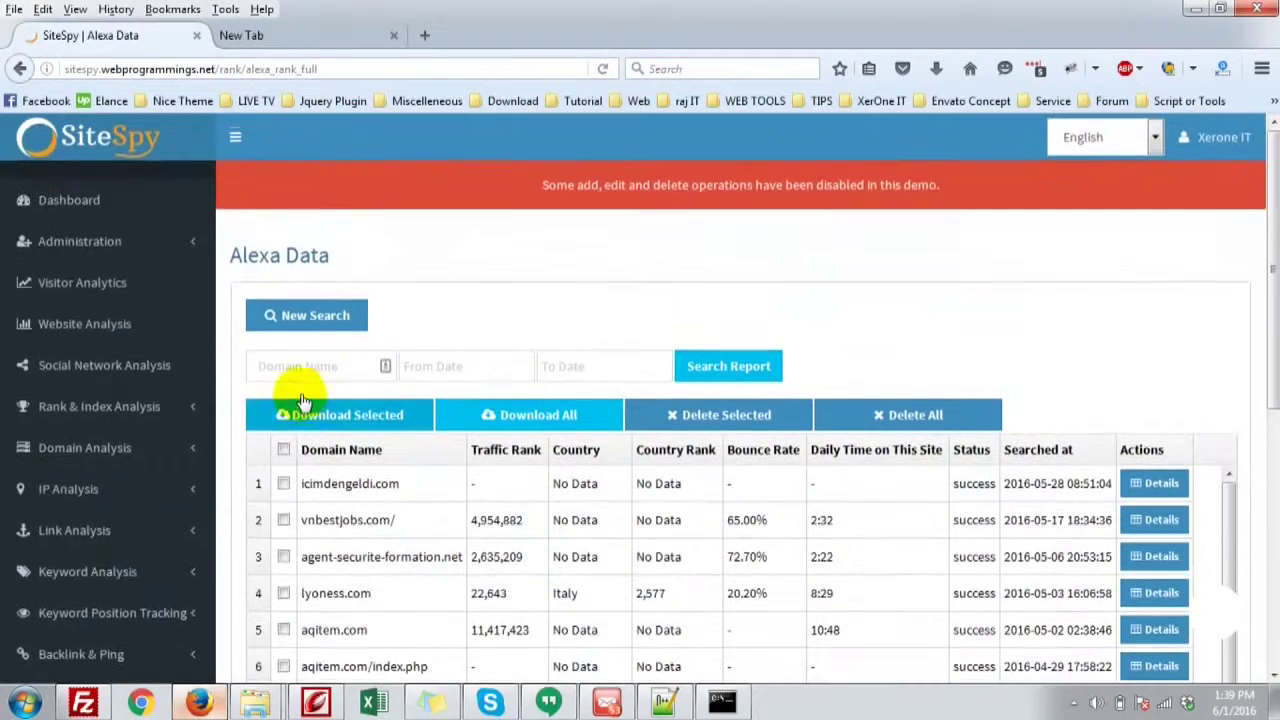
Start a new Alexa Data search for facebook.com and run it to a success result
left_click(316, 315)
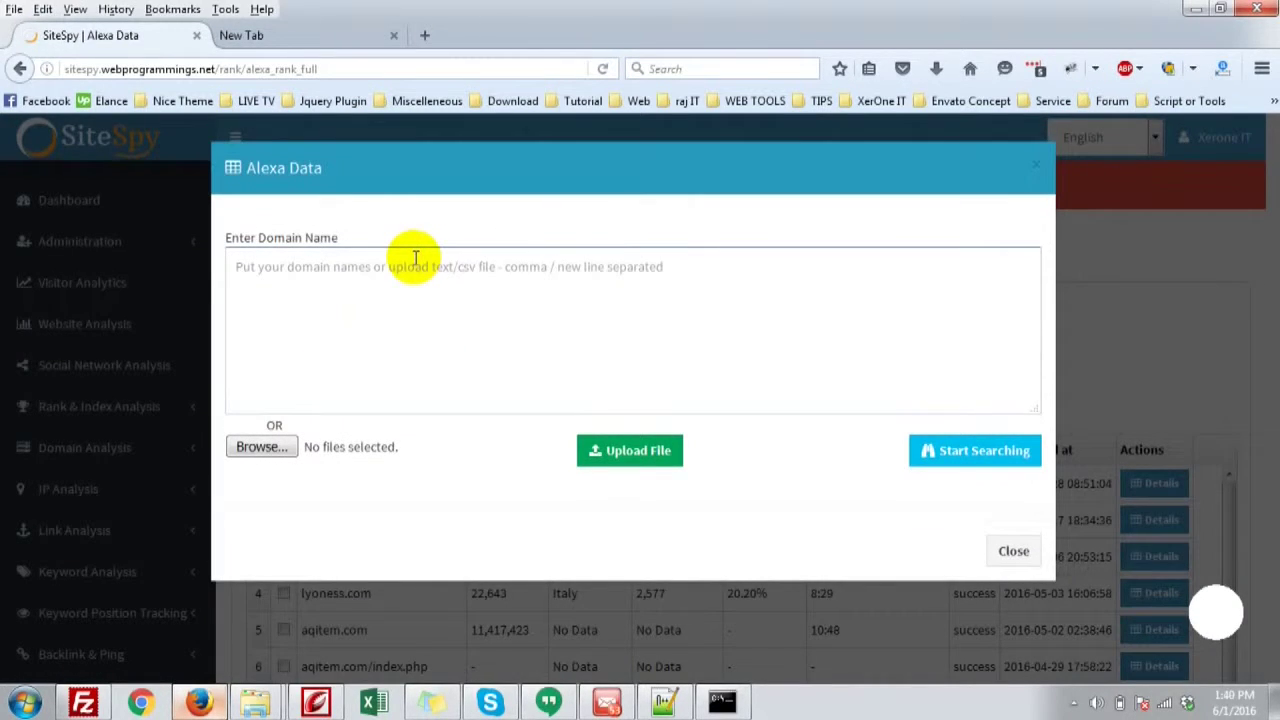
type("facebook.com")
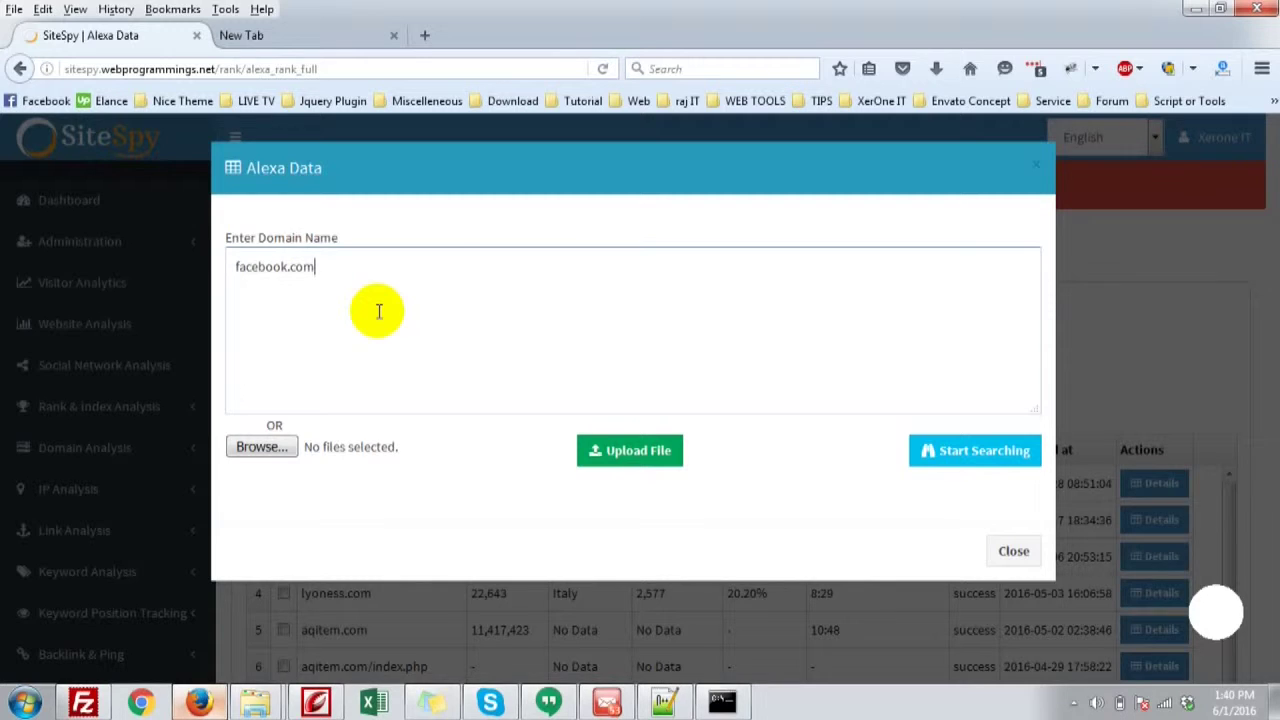
left_click(988, 453)
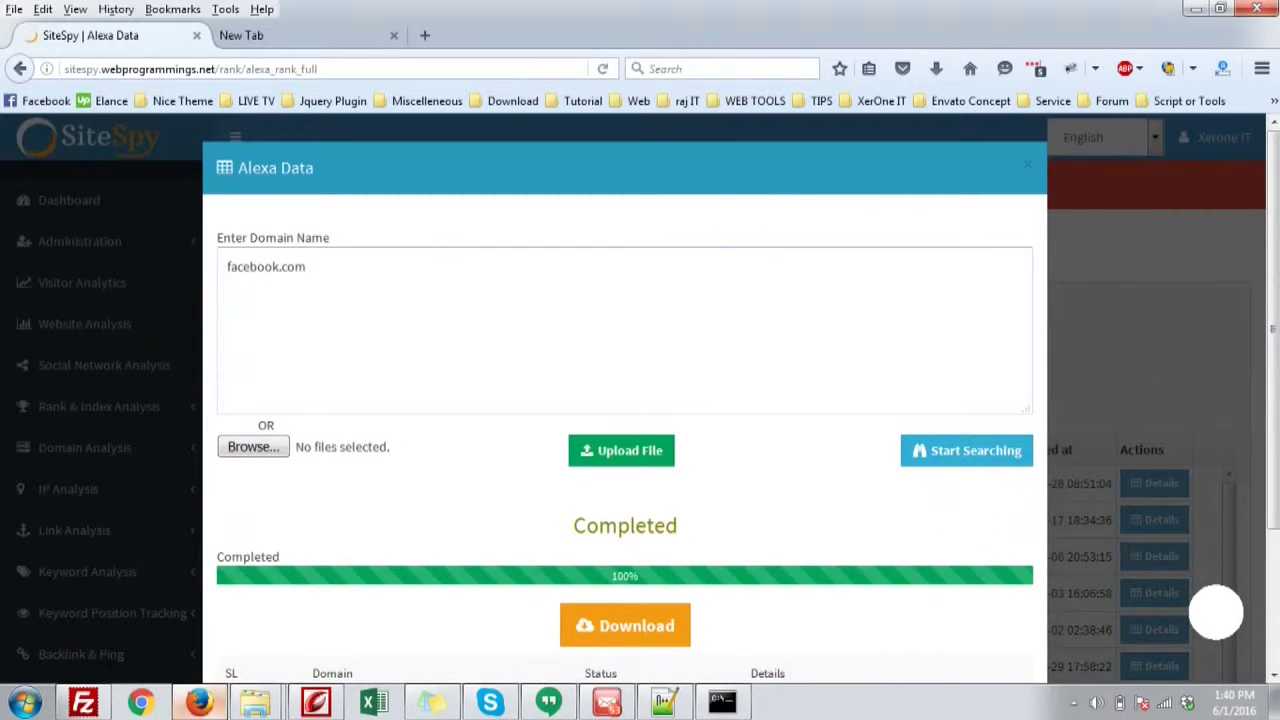
scroll(625, 400, "down", 3)
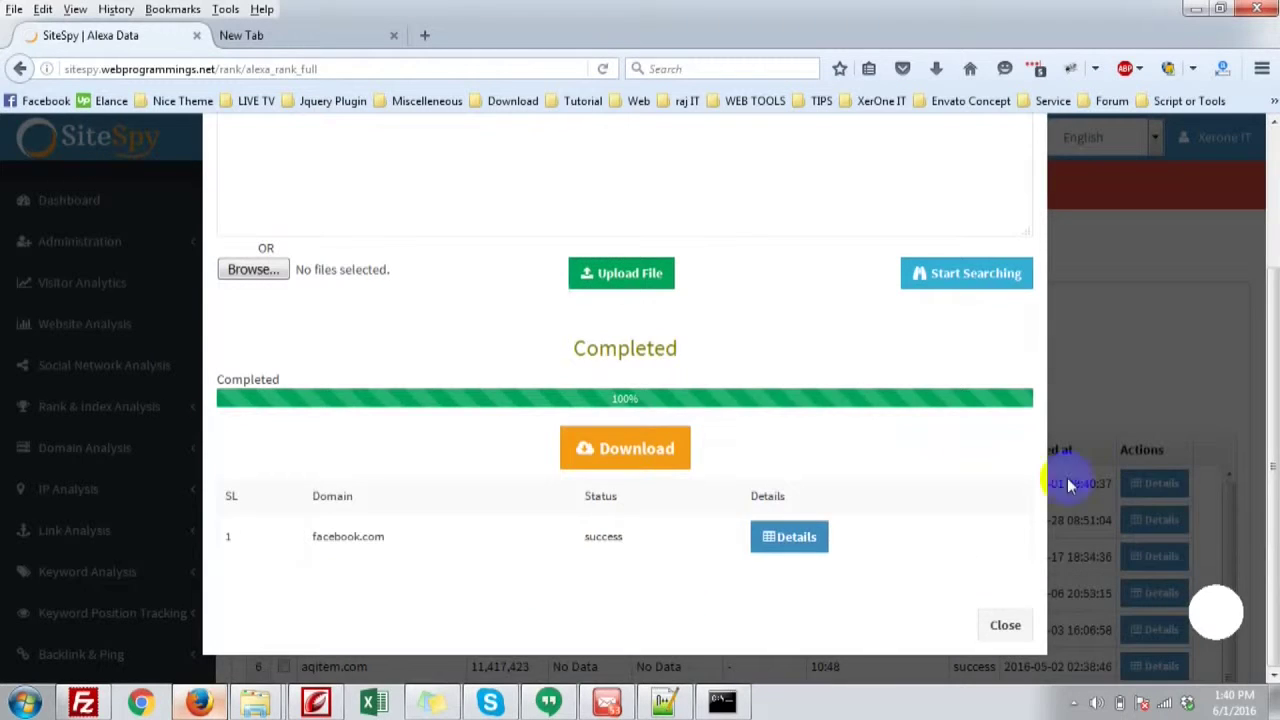
Open the detailed Alexa report for facebook.com and point out its global rank
left_click(796, 538)
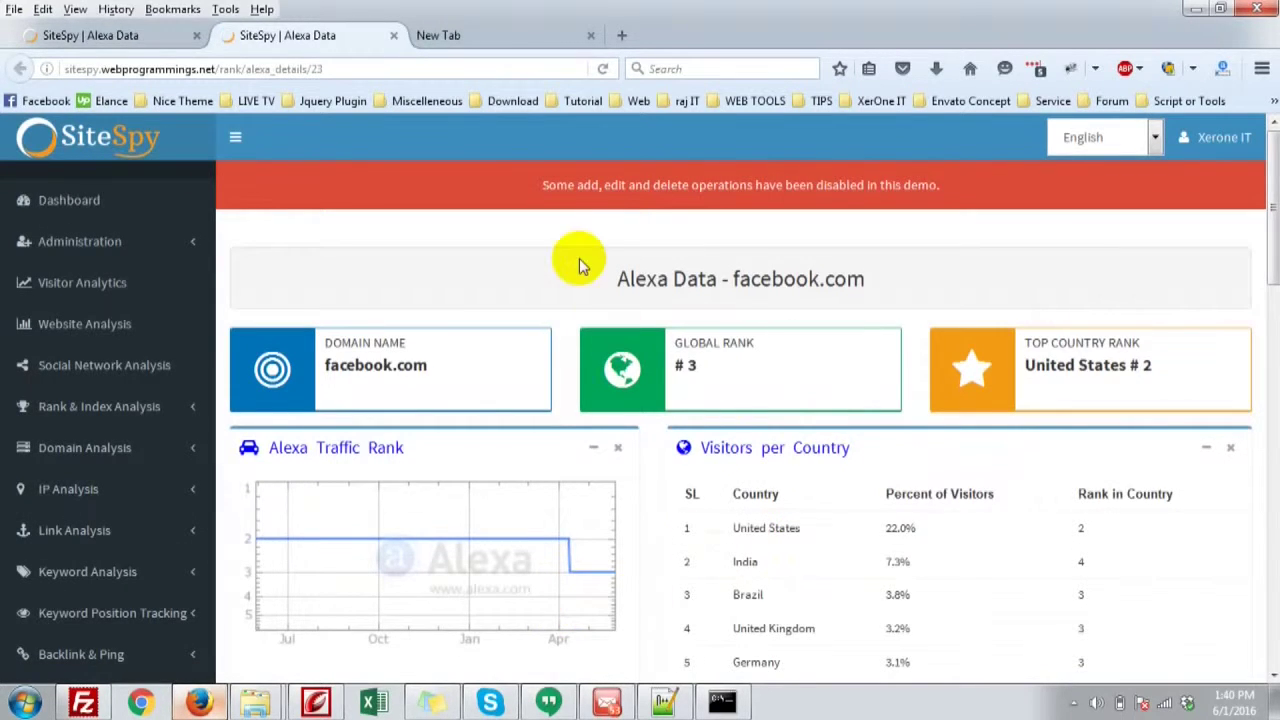
left_click_drag(617, 280, 914, 280)
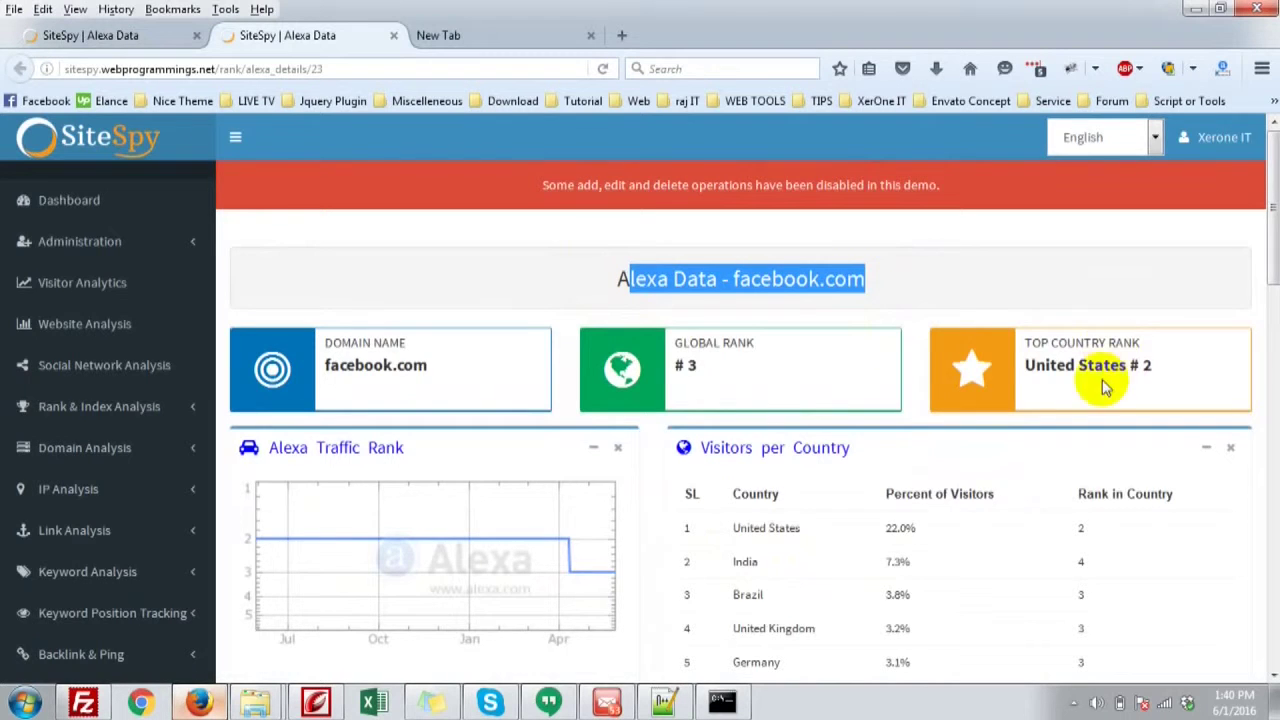
scroll(1094, 378, "down", 5)
scroll(756, 210, "up", 3)
left_click_drag(673, 241, 758, 242)
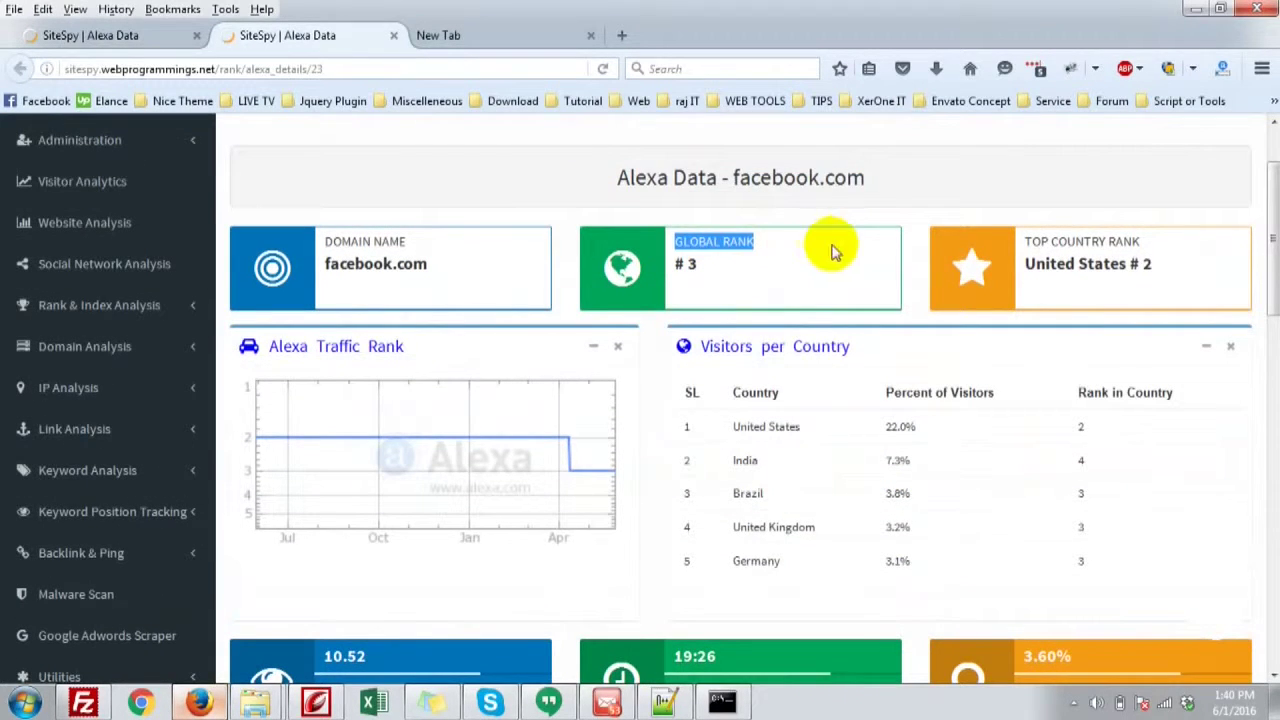
left_click_drag(1015, 250, 1157, 257)
Scroll the report to the daily page views per visitor figure, then open the Similarweb Data page
scroll(857, 371, "down", 2)
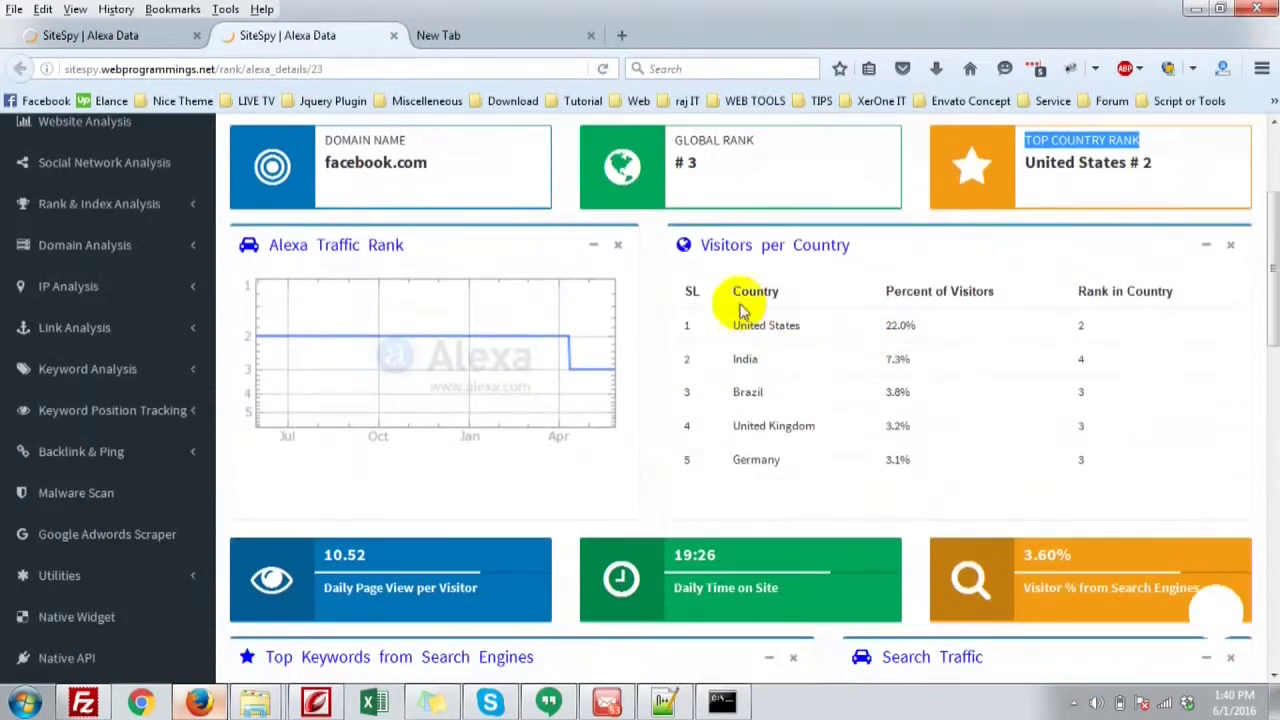
left_click_drag(710, 247, 897, 257)
scroll(757, 400, "down", 4)
left_click_drag(318, 385, 503, 395)
scroll(923, 520, "down", 15)
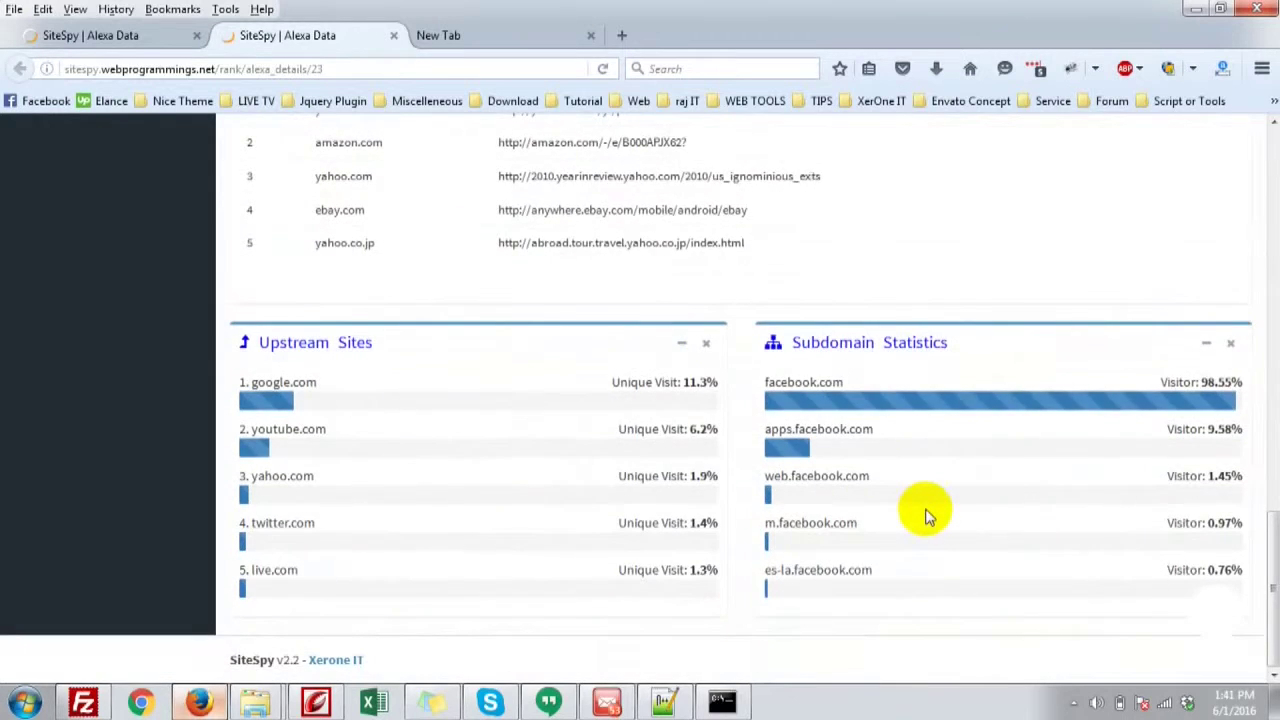
scroll(923, 514, "up", 15)
scroll(923, 514, "up", 3)
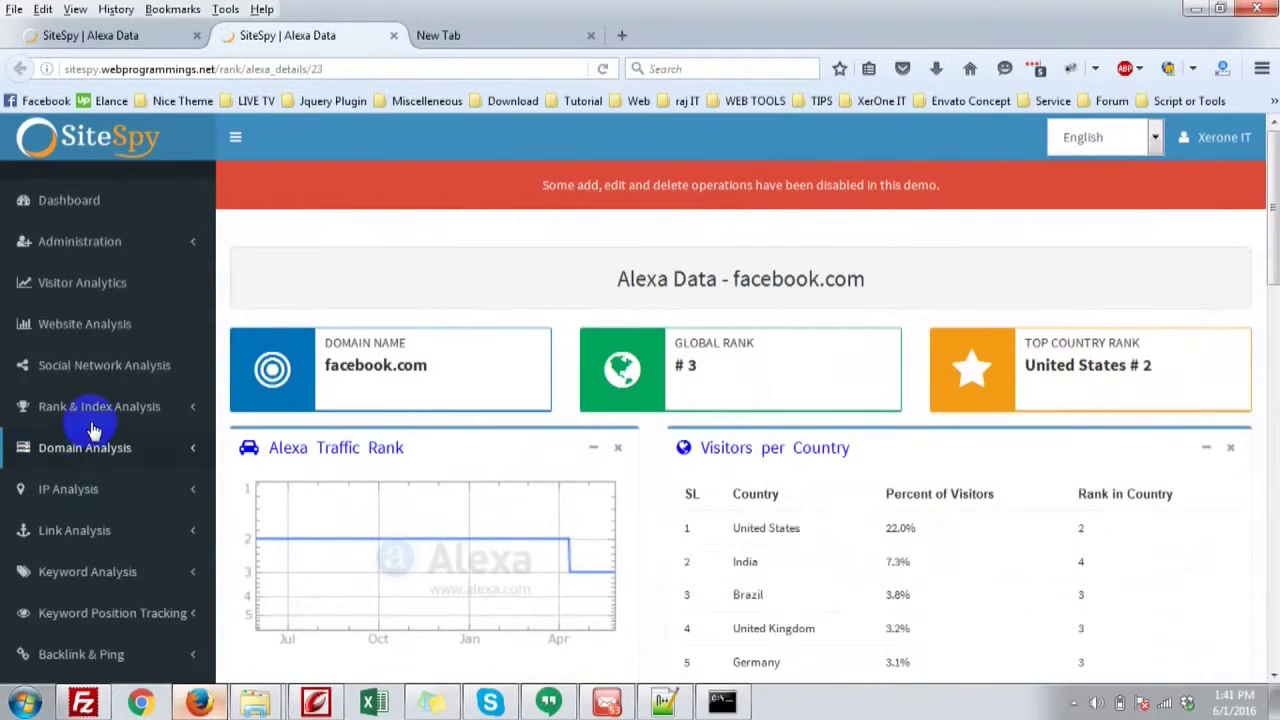
left_click(100, 408)
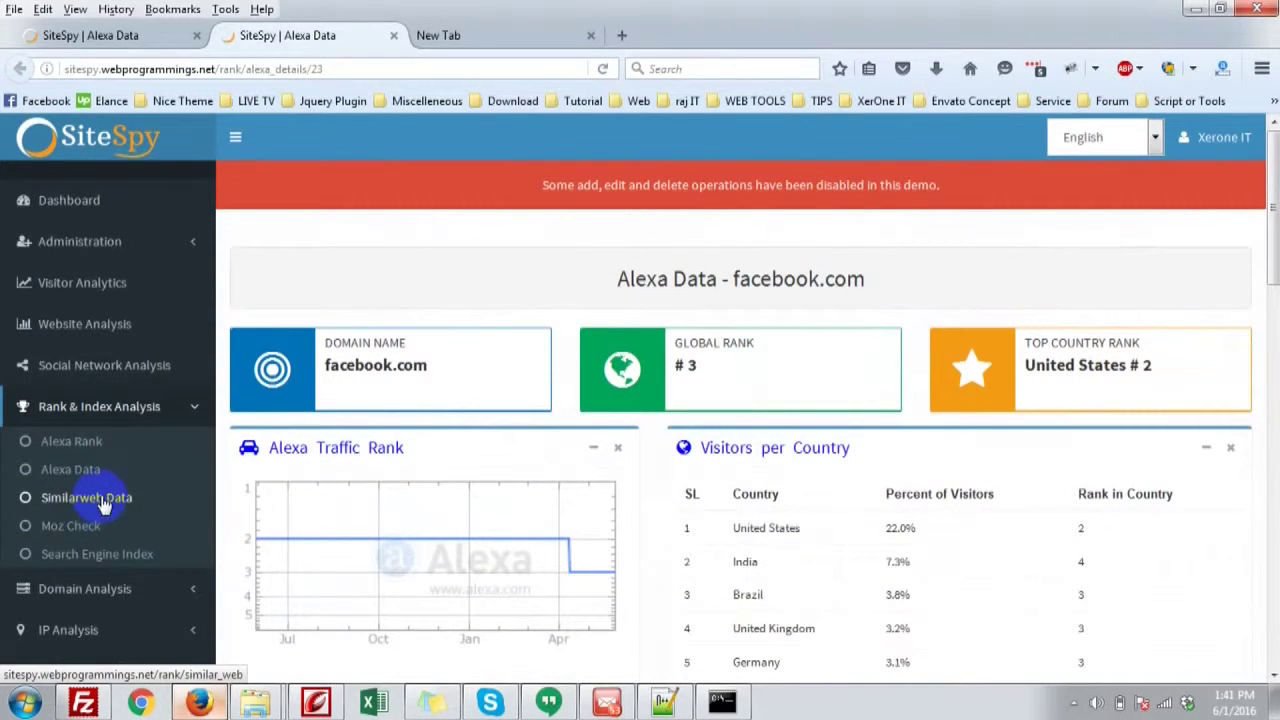
left_click(104, 503)
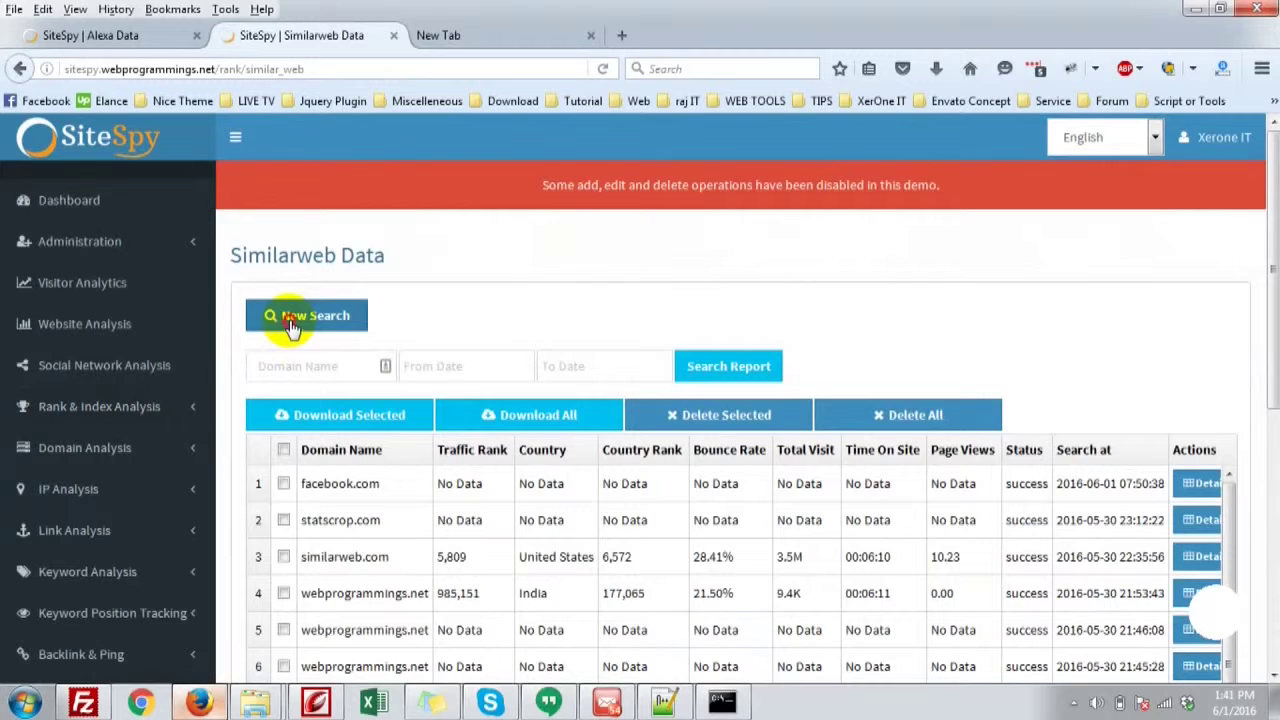
Start a new Similarweb Data search to bring up the domain-name form
left_click(290, 320)
Enter facebook.com and run the Similarweb lookup, scrolling to its success result row
left_click(339, 288)
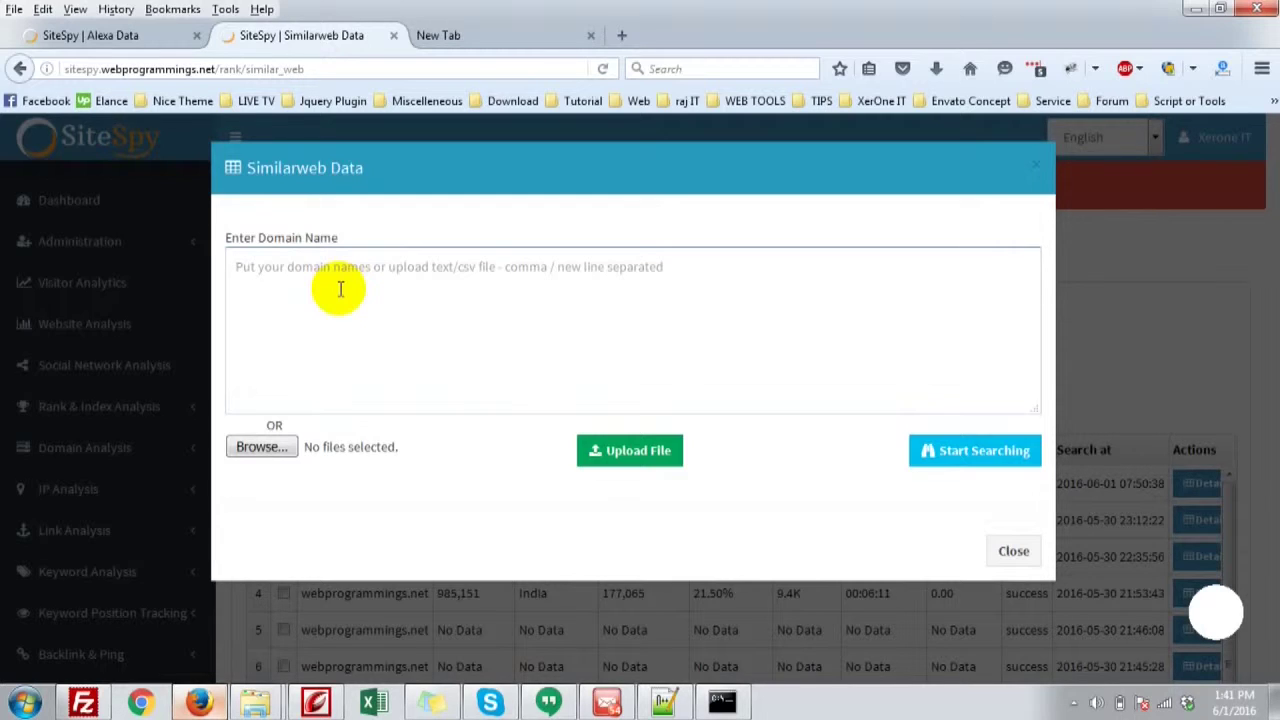
type("facebook")
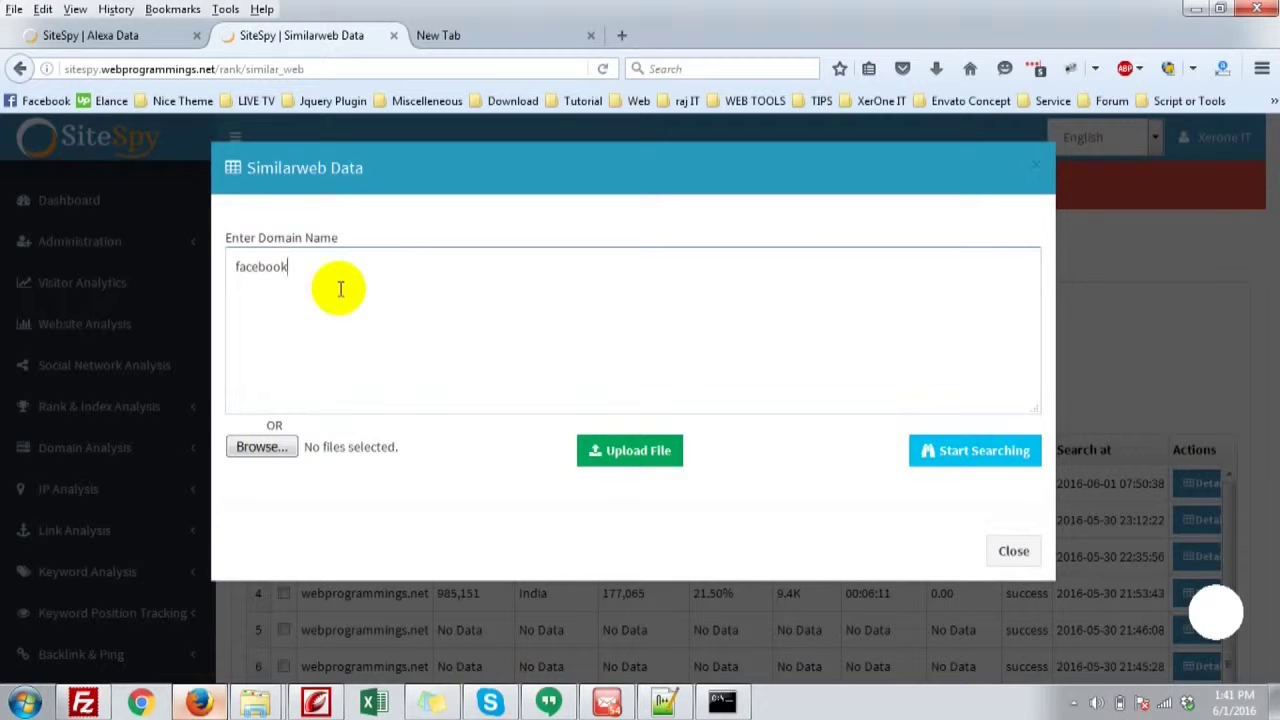
type(".com")
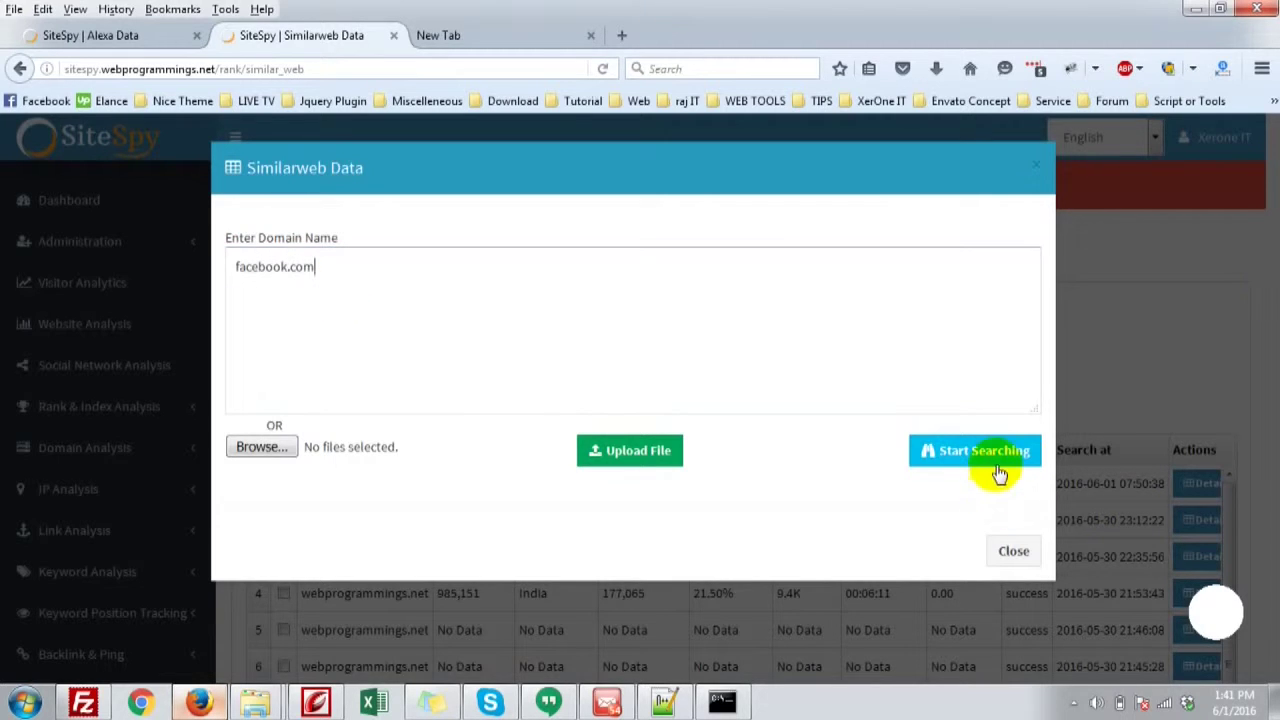
left_click(1014, 450)
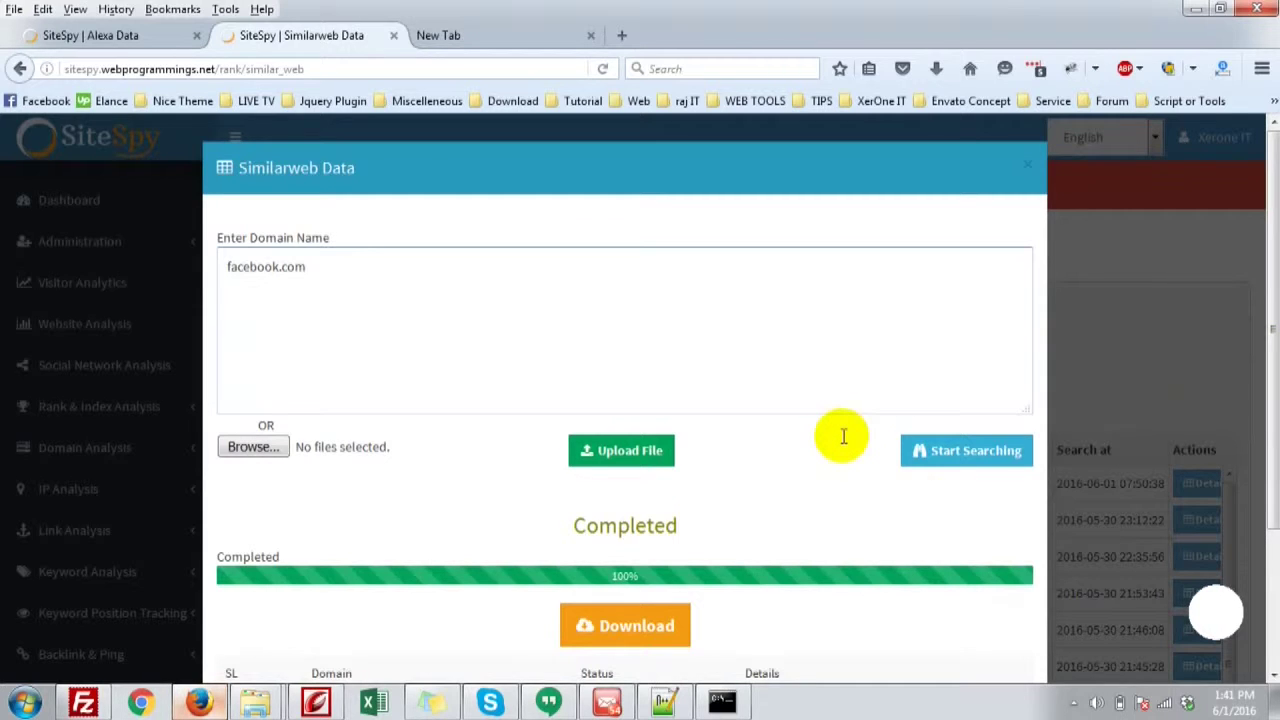
scroll(843, 436, "down", 2)
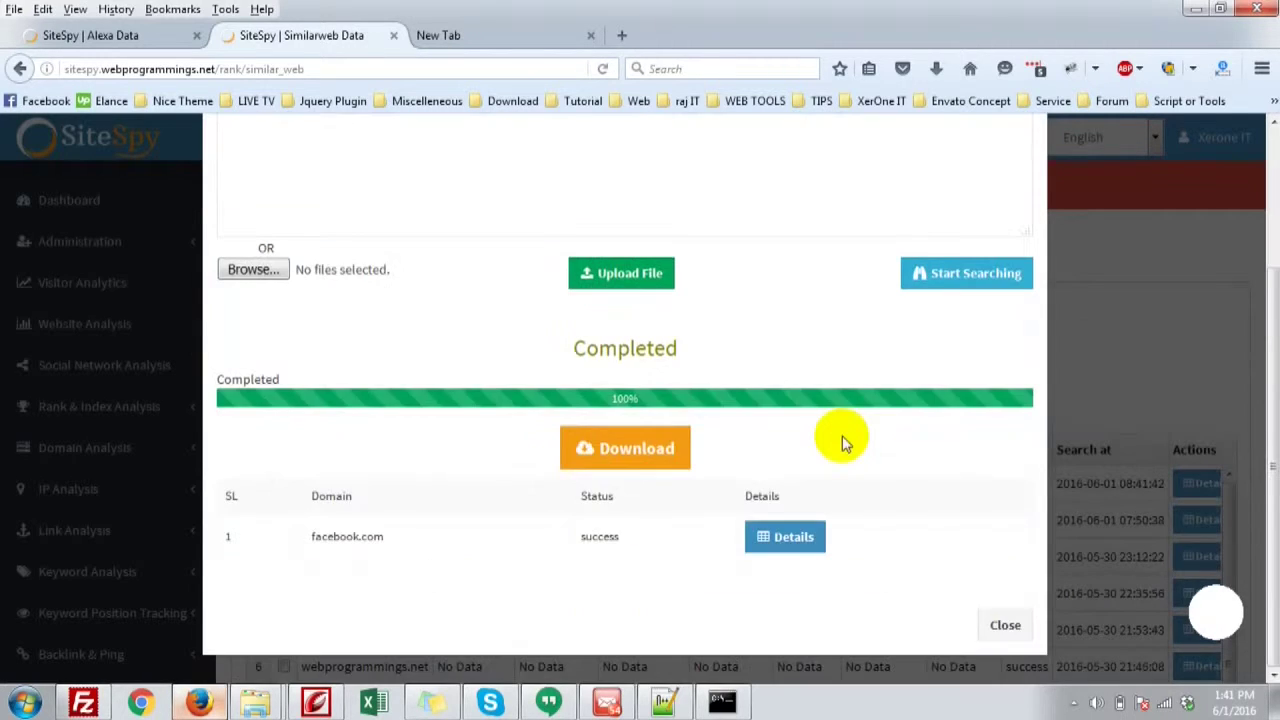
Open the detailed Similarweb report for facebook.com and highlight the United States #2 country rank
left_click(795, 540)
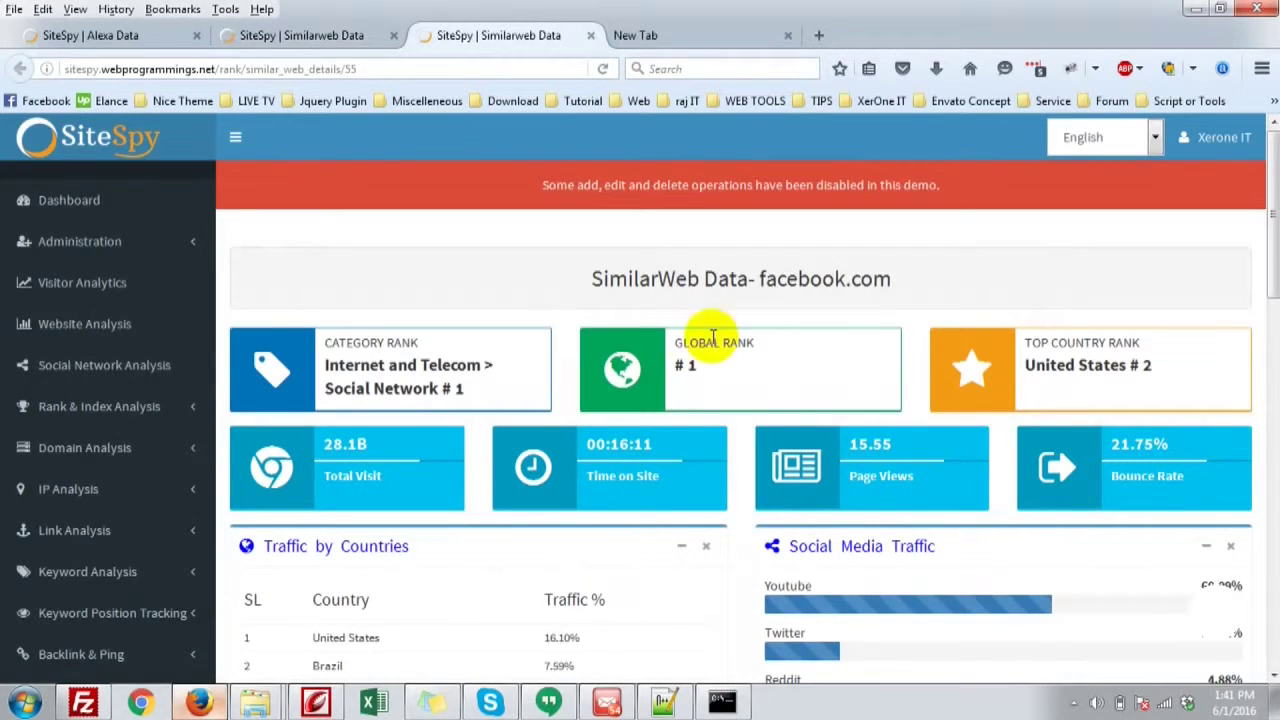
left_click_drag(1020, 342, 1158, 370)
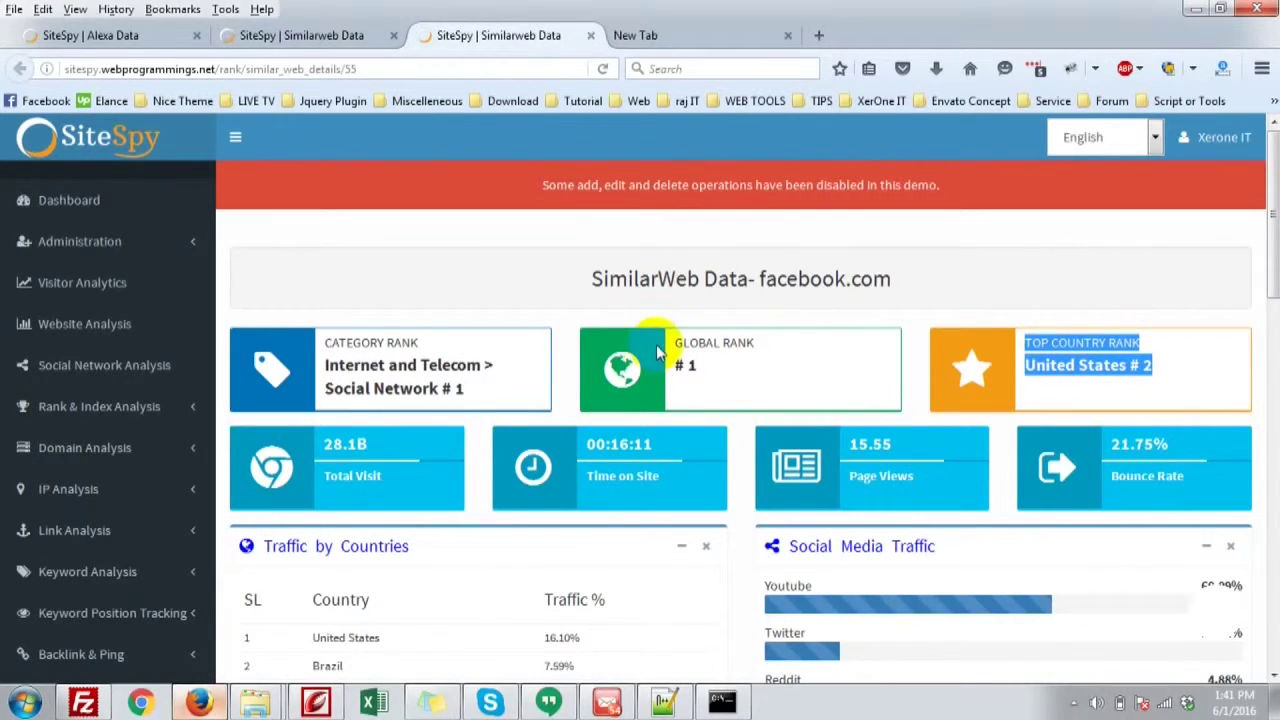
scroll(786, 357, "down", 5)
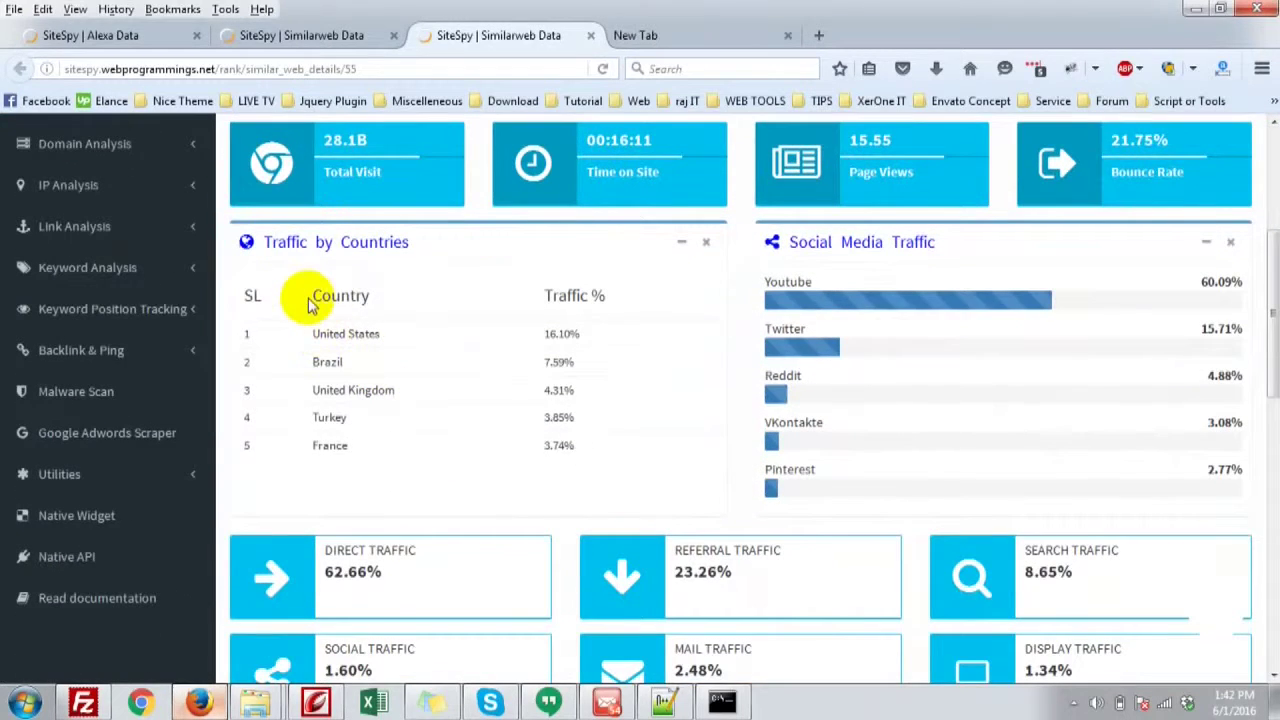
left_click_drag(786, 243, 948, 249)
Highlight the traffic-source shares (display 1.34%, mail 2.48%, social 1.60%) and the Top Referral Sites
scroll(690, 447, "down", 5)
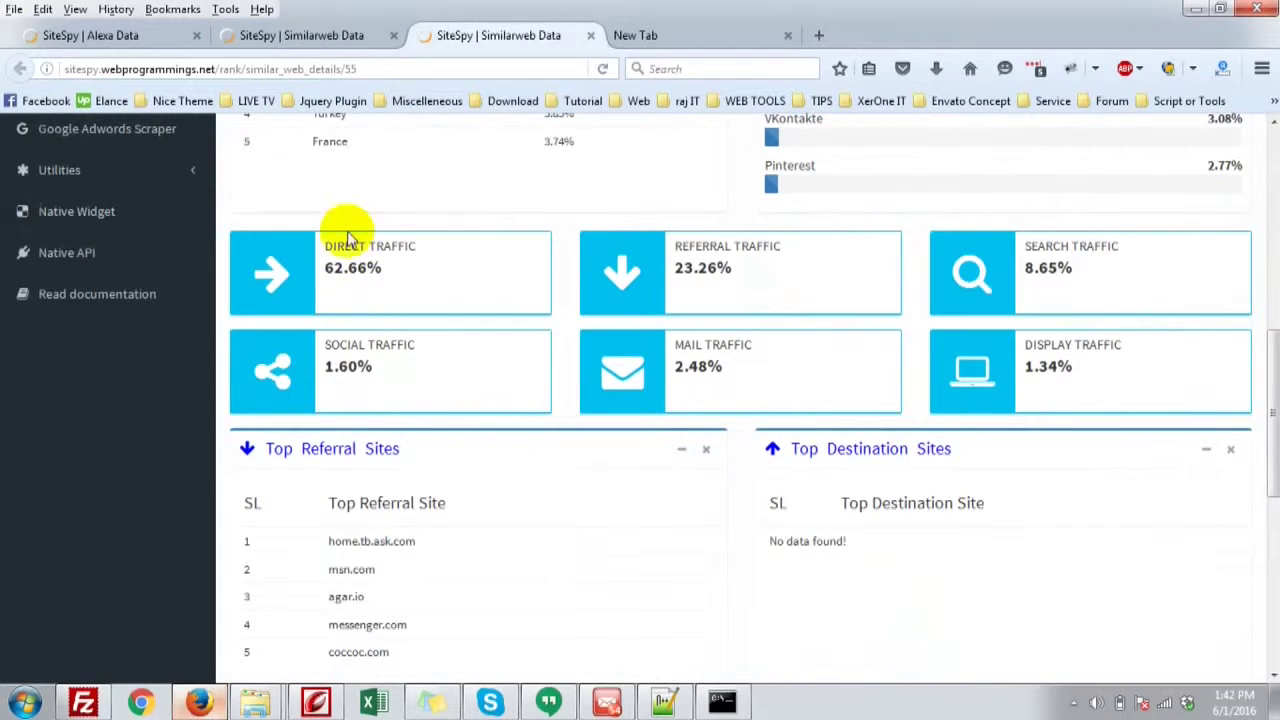
left_click_drag(674, 246, 782, 247)
left_click(1027, 250)
left_click_drag(1027, 250, 1120, 250)
left_click_drag(1022, 345, 1160, 370)
left_click_drag(656, 340, 750, 366)
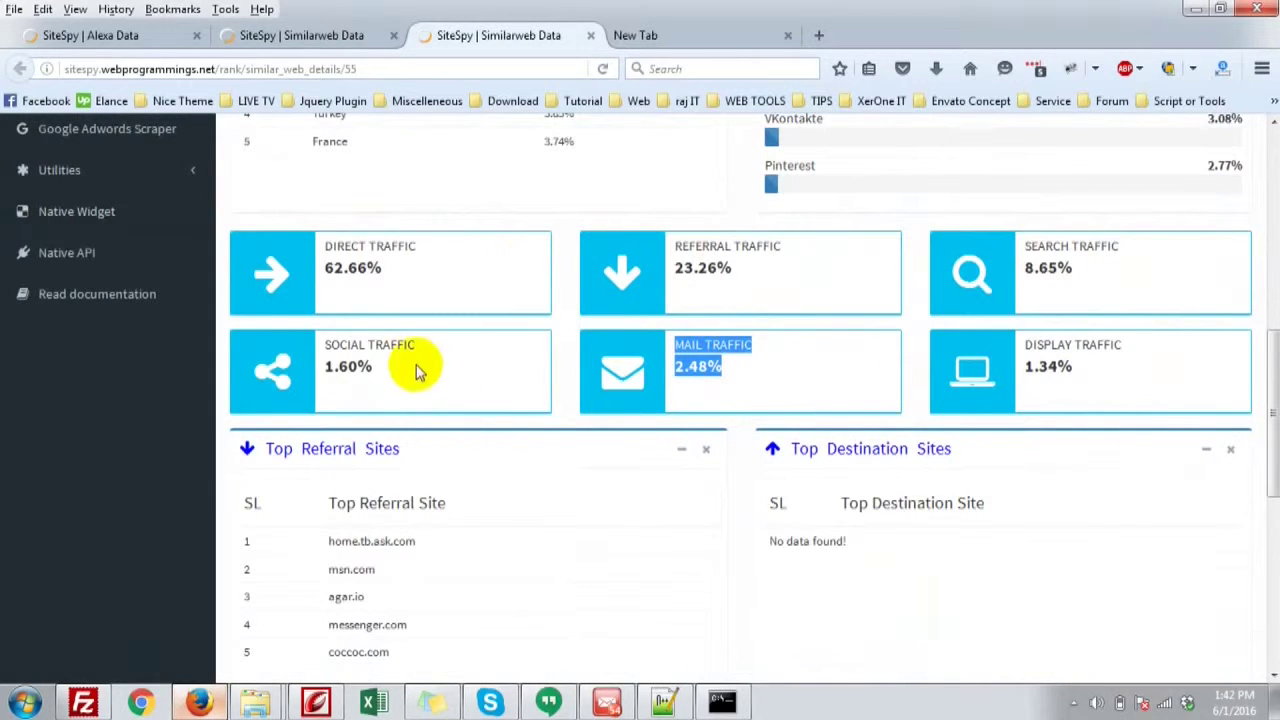
left_click_drag(328, 345, 431, 370)
scroll(400, 368, "down", 3)
left_click_drag(287, 246, 476, 278)
left_click(543, 345)
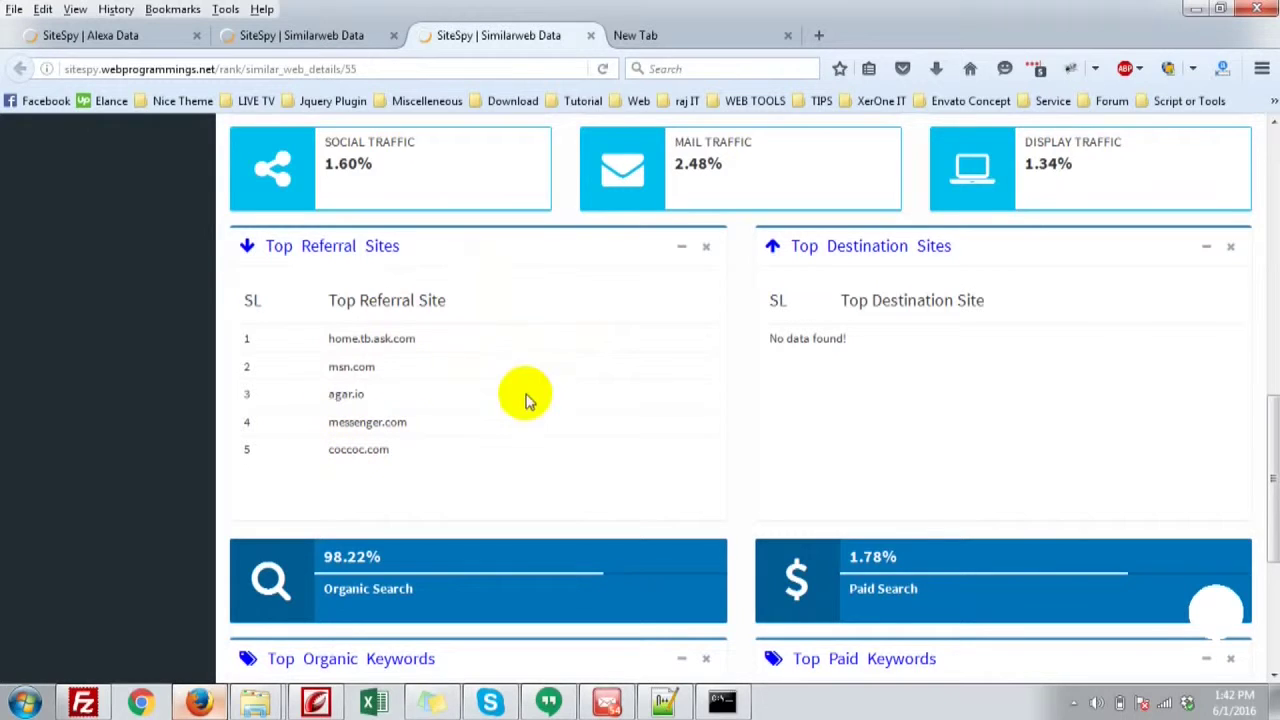
Highlight the Top Organic Keywords heading and the keywords facebook, facebook login and face
scroll(509, 386, "down", 3)
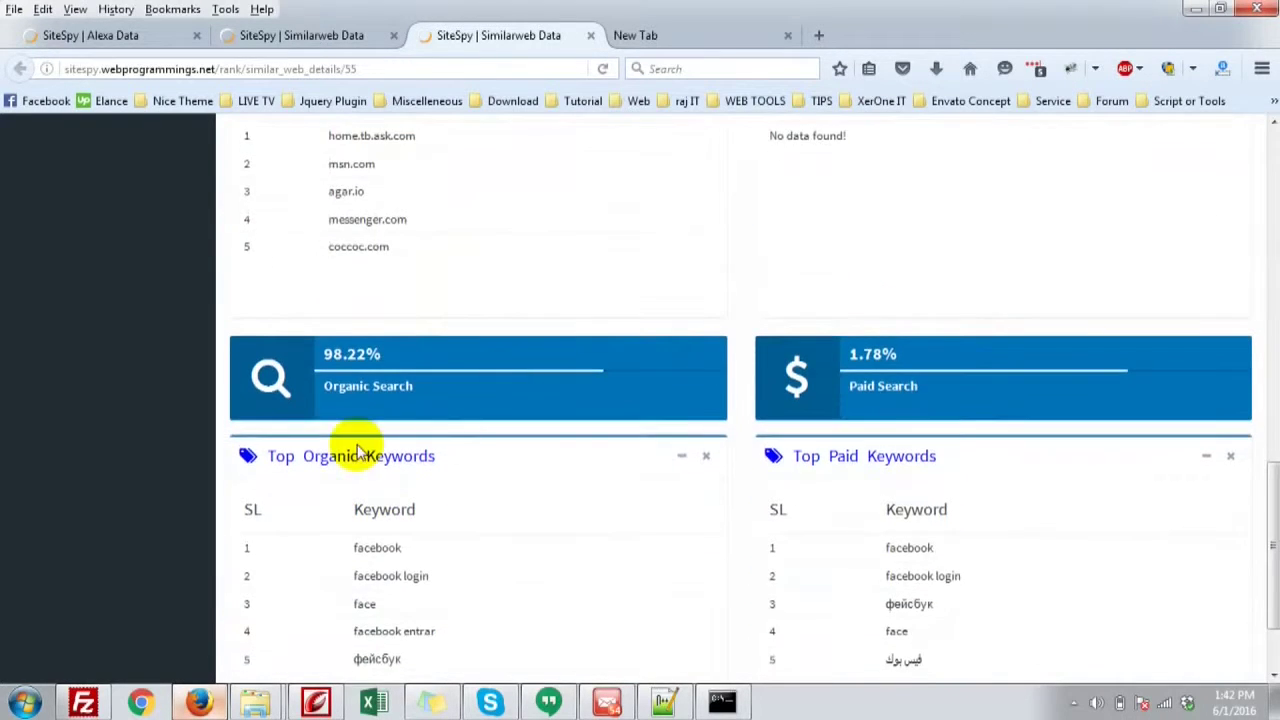
scroll(366, 491, "down", 1)
scroll(405, 405, "up", 3)
scroll(949, 447, "down", 3)
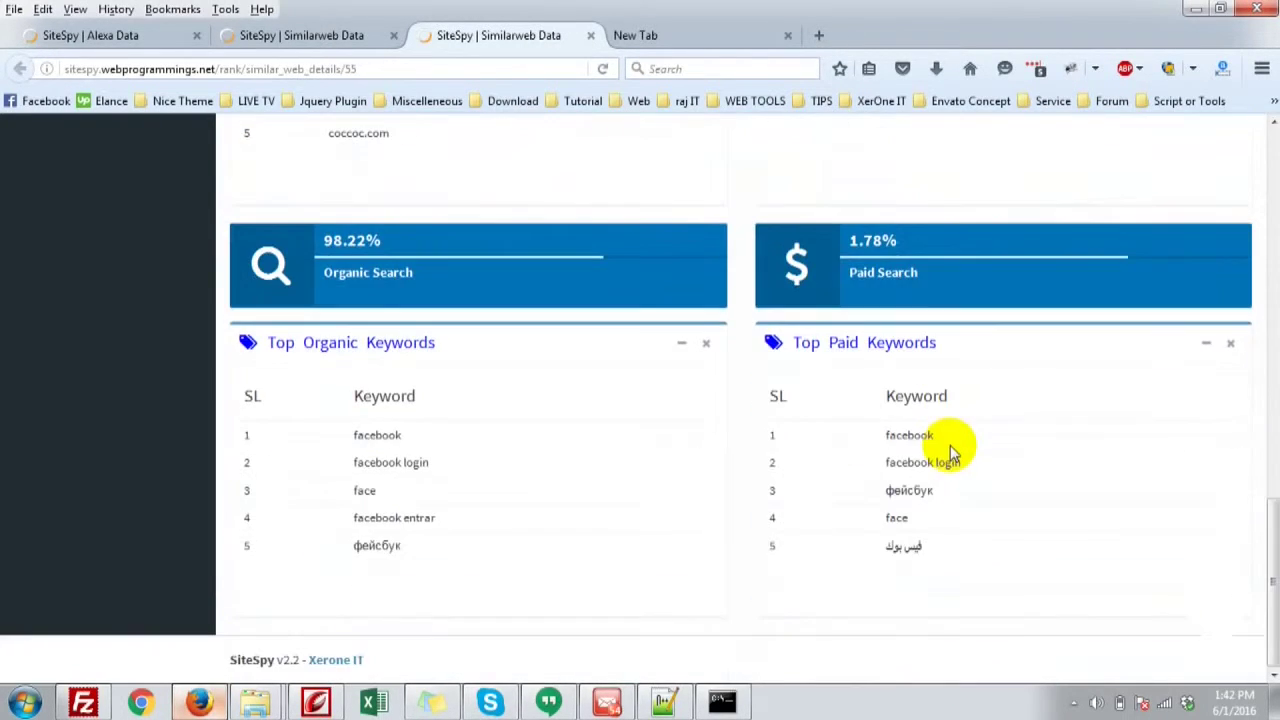
left_click_drag(272, 345, 459, 357)
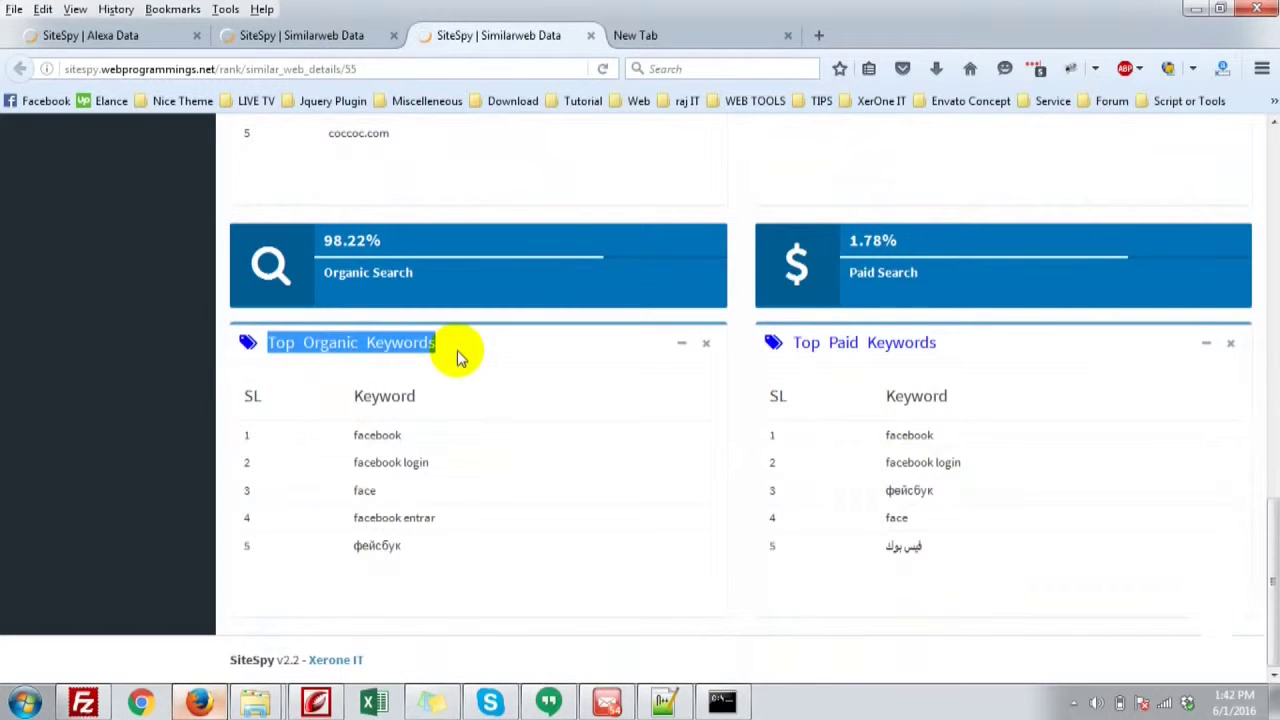
left_click_drag(343, 430, 443, 451)
left_click(335, 460)
left_click_drag(335, 462, 435, 466)
left_click_drag(345, 490, 400, 494)
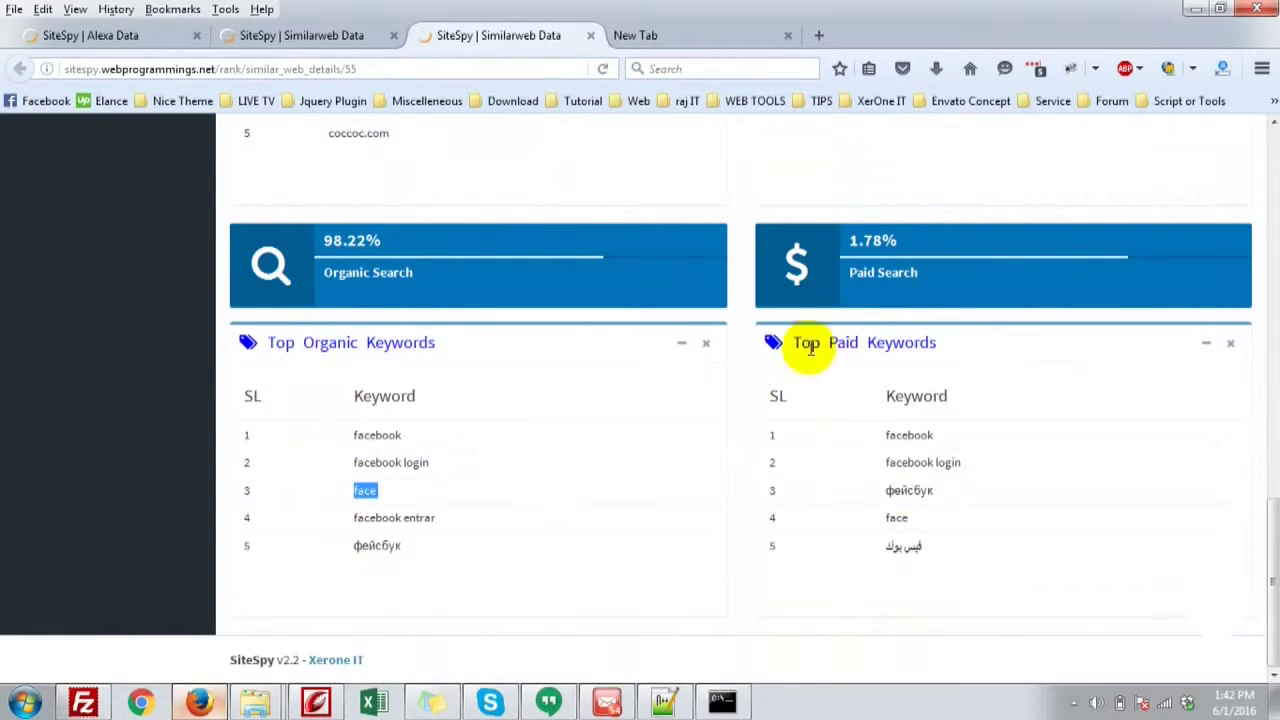
Highlight the Top Paid Keywords heading and the paid keywords facebook and facebook login
left_click_drag(793, 345, 943, 349)
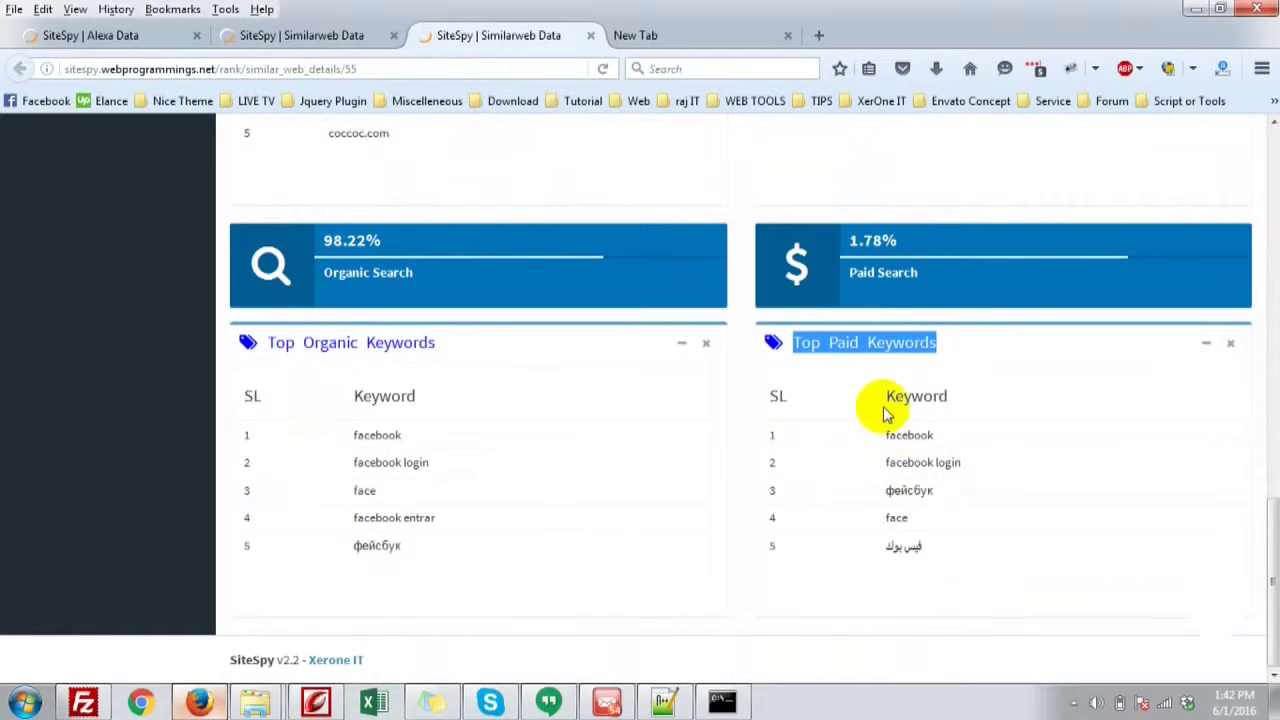
triple_click(991, 352)
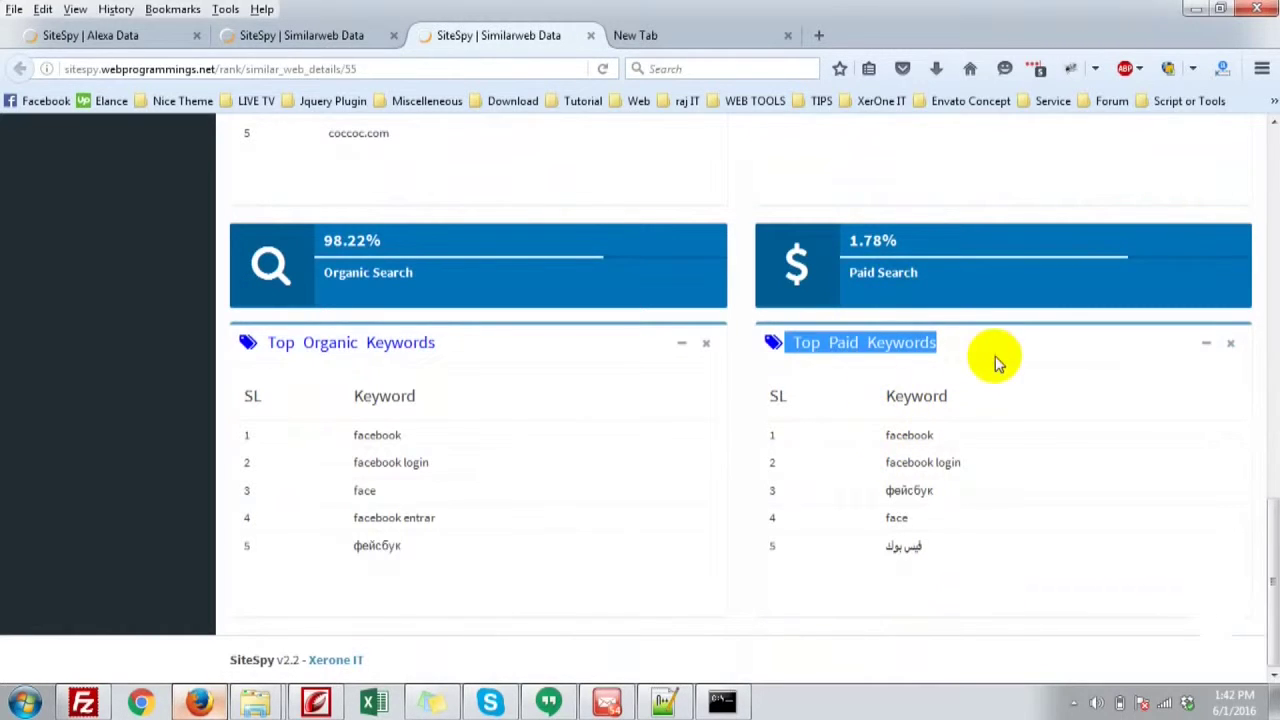
left_click(885, 434)
double_click(885, 434)
left_click_drag(887, 462, 1006, 460)
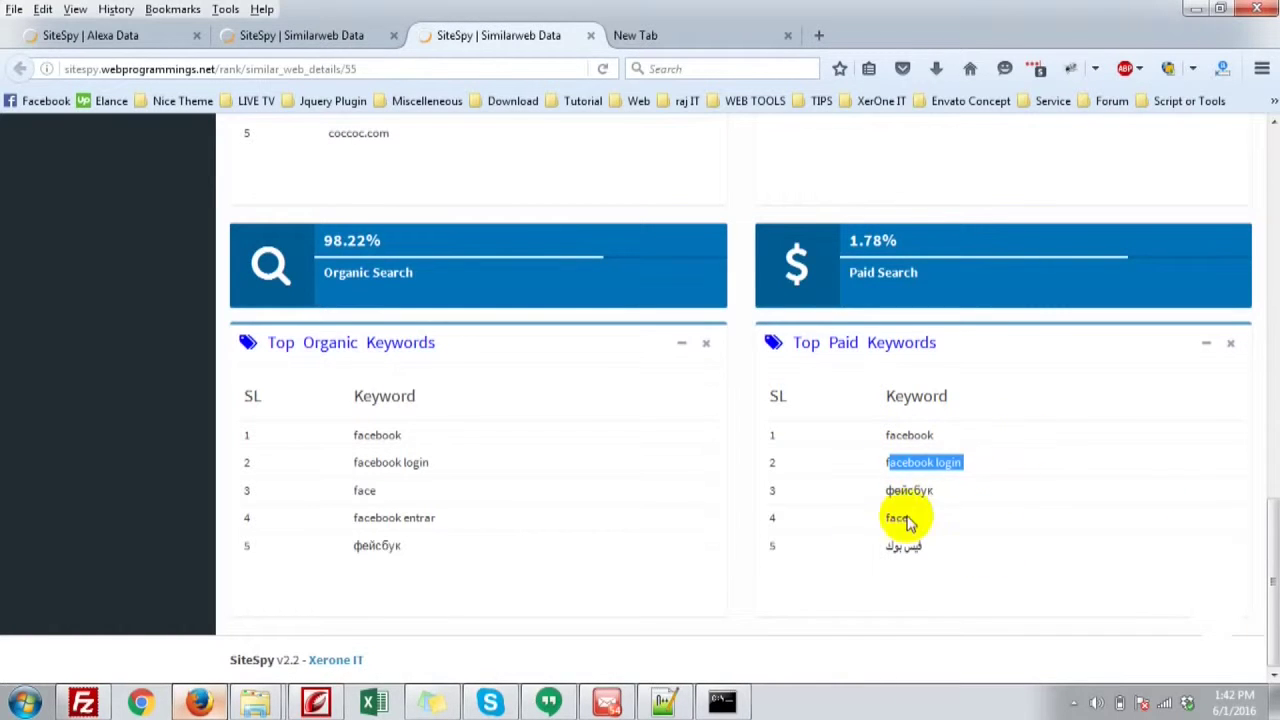
scroll(1147, 503, "up", 10)
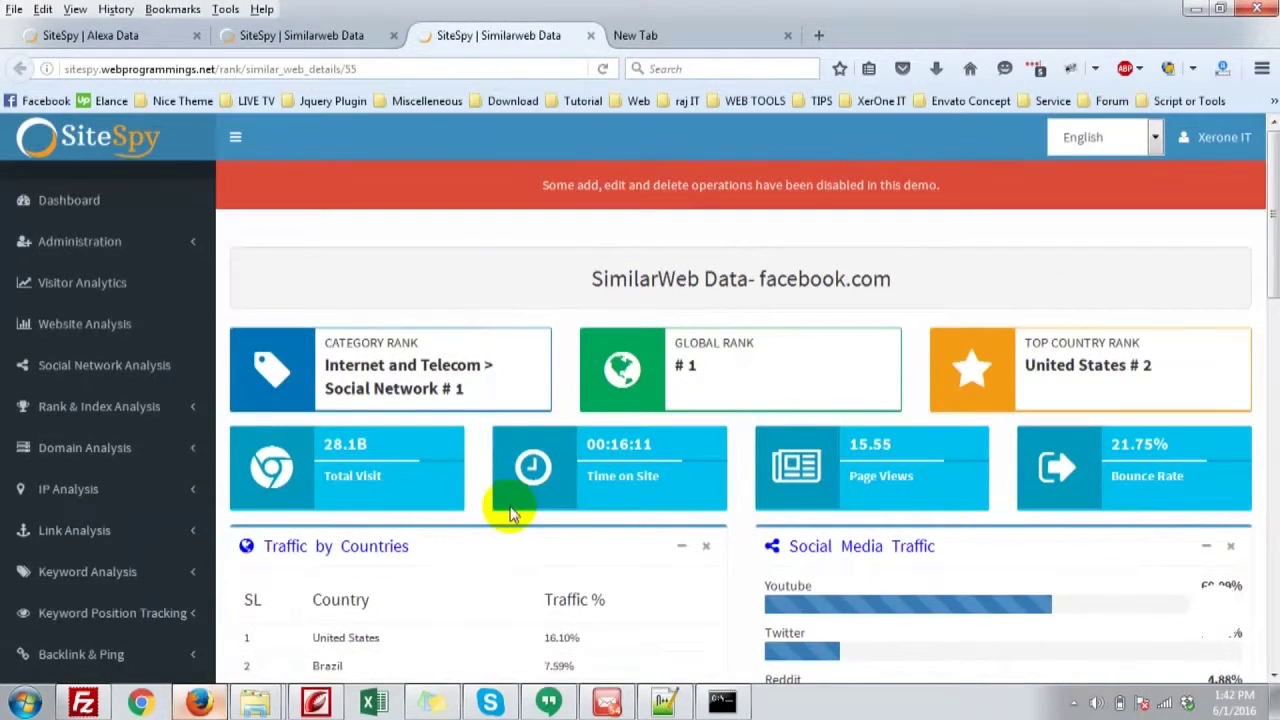
Start a new Moz Check search for facebook.com from the Rank & Index Analysis tools
left_click(132, 409)
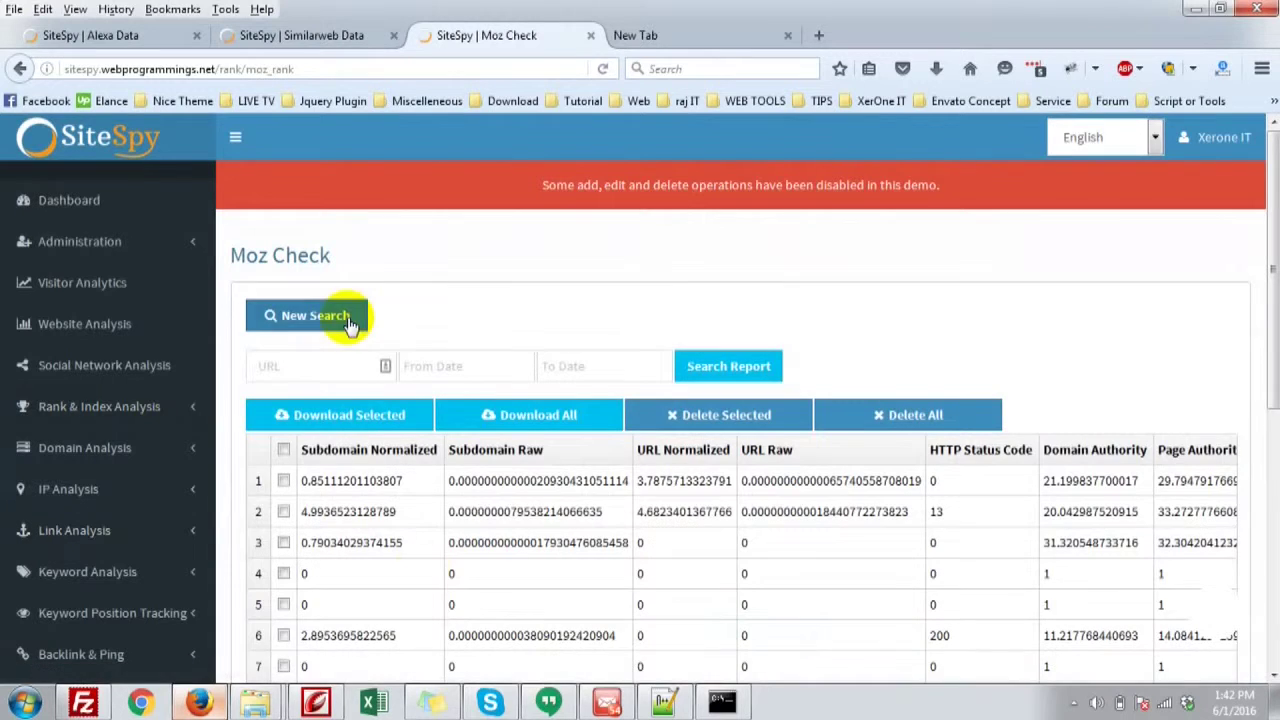
left_click(348, 318)
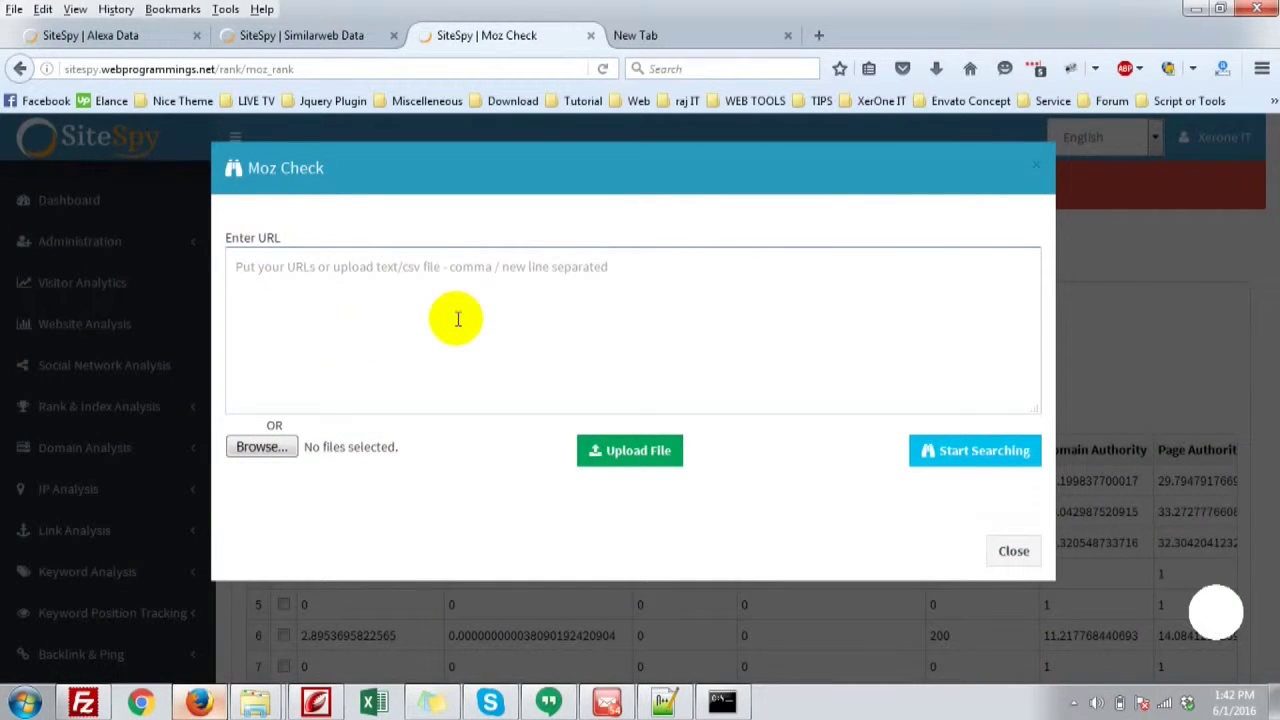
left_click(457, 319)
type("facebook.com")
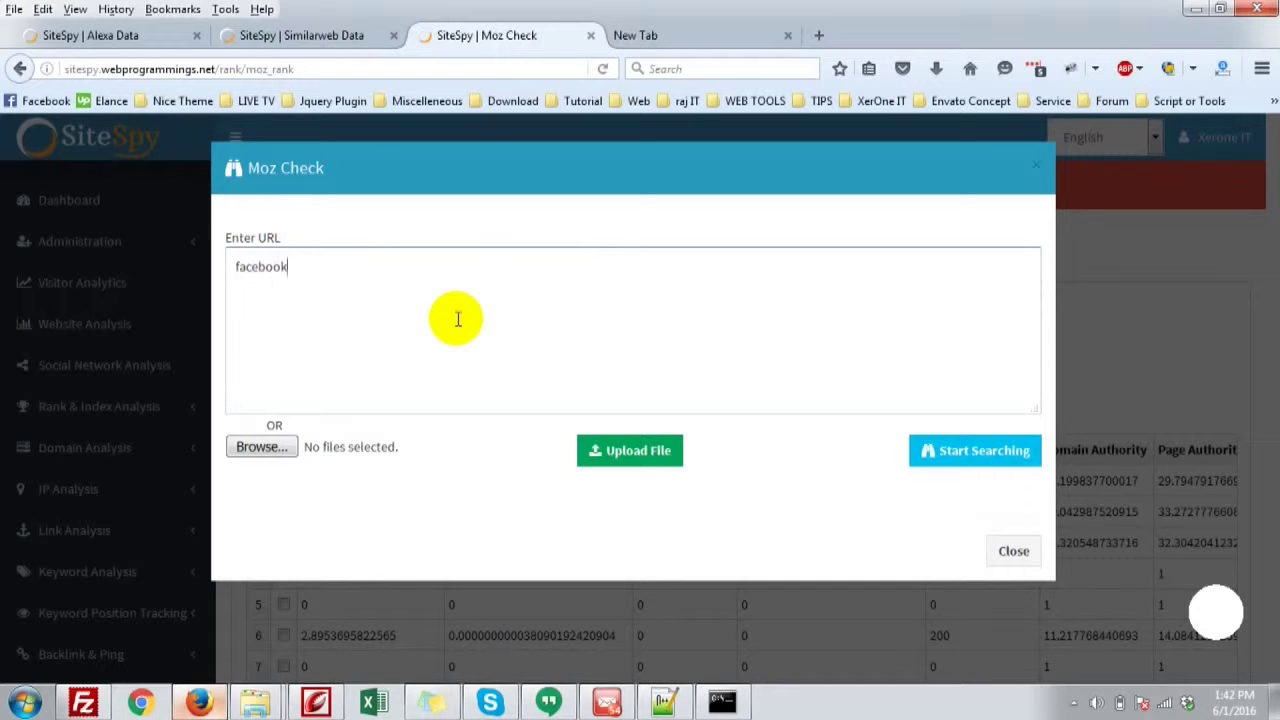
left_click(955, 452)
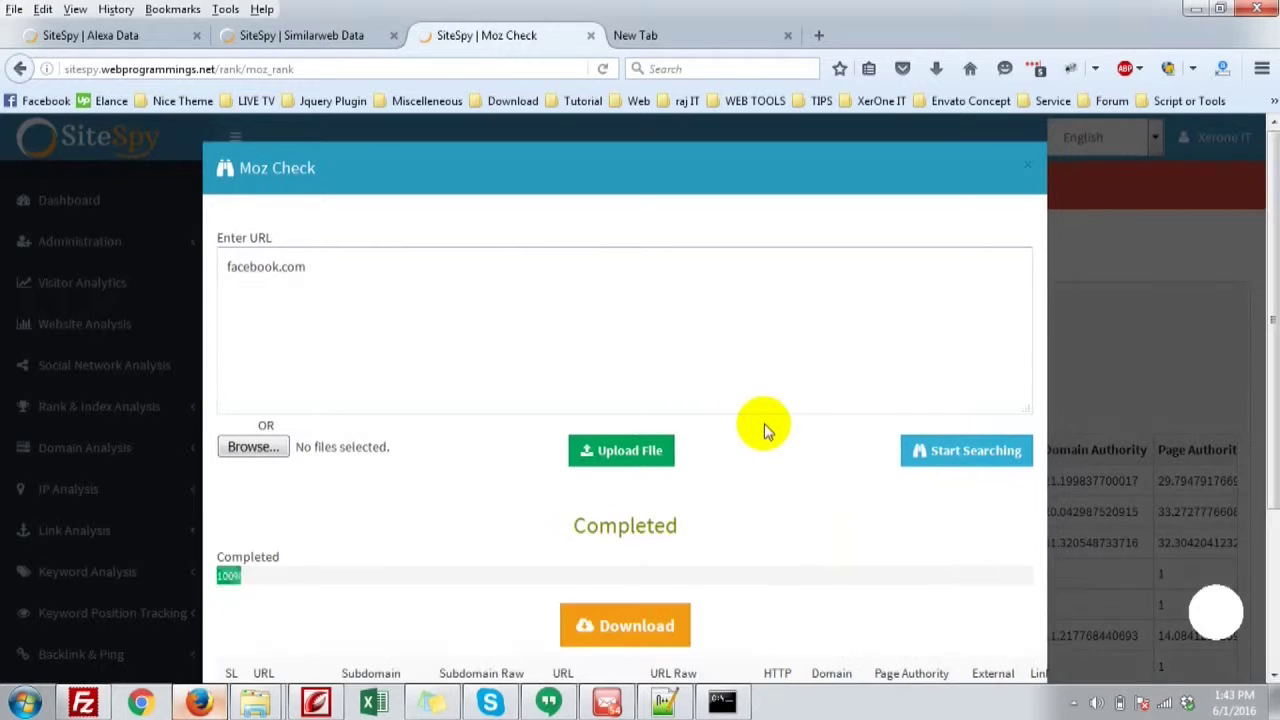
Scroll through facebook.com's Moz metrics columns, then close the Moz Check results modal
scroll(1060, 364, "down", 3)
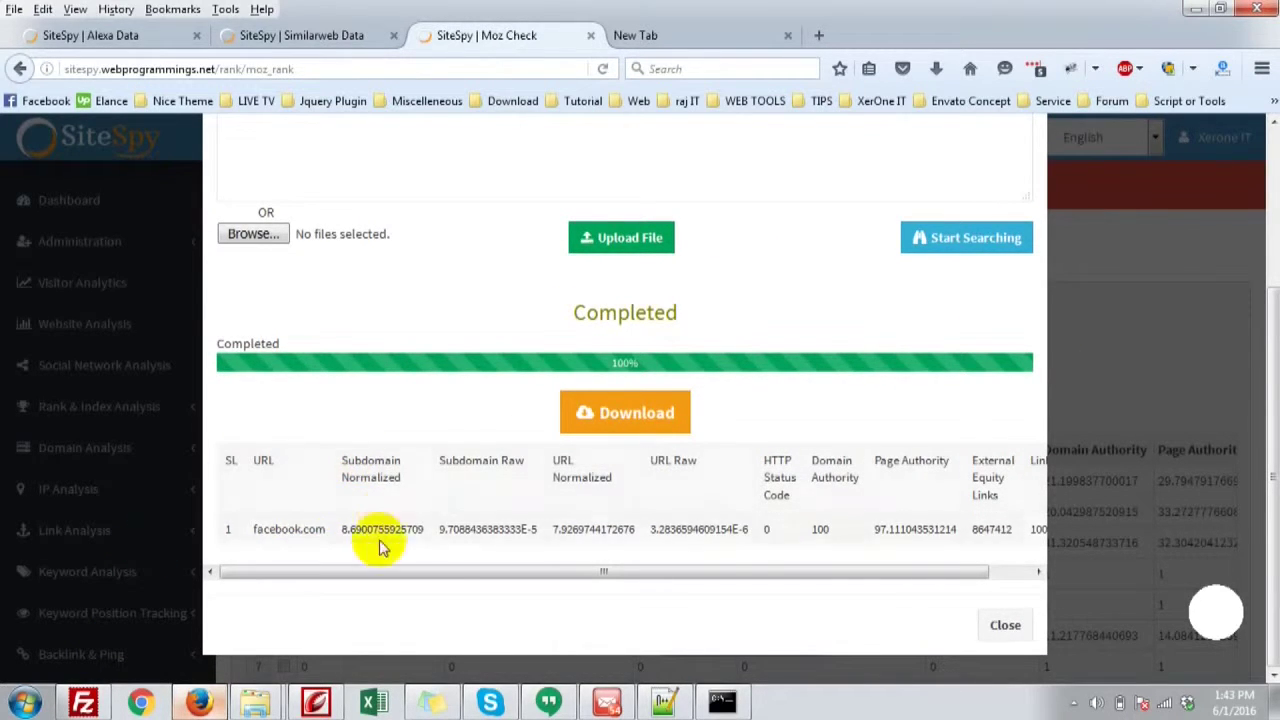
left_click_drag(441, 465, 531, 491)
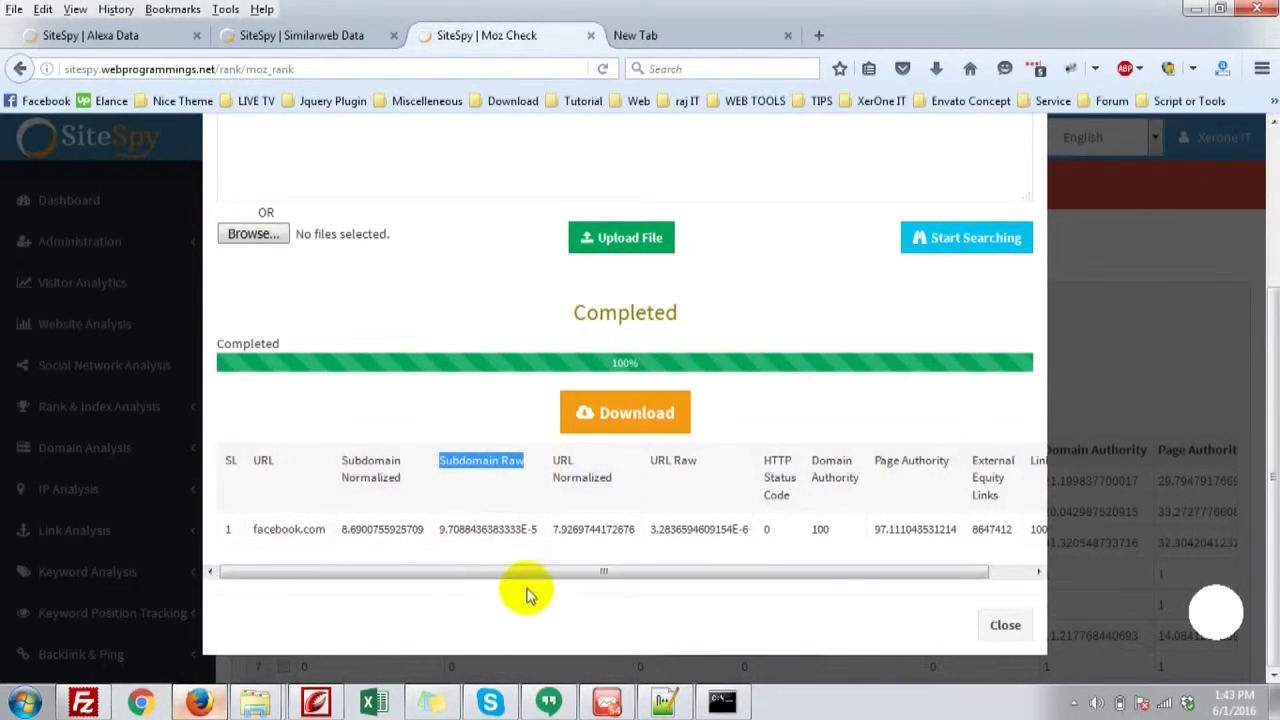
left_click_drag(537, 574, 680, 585)
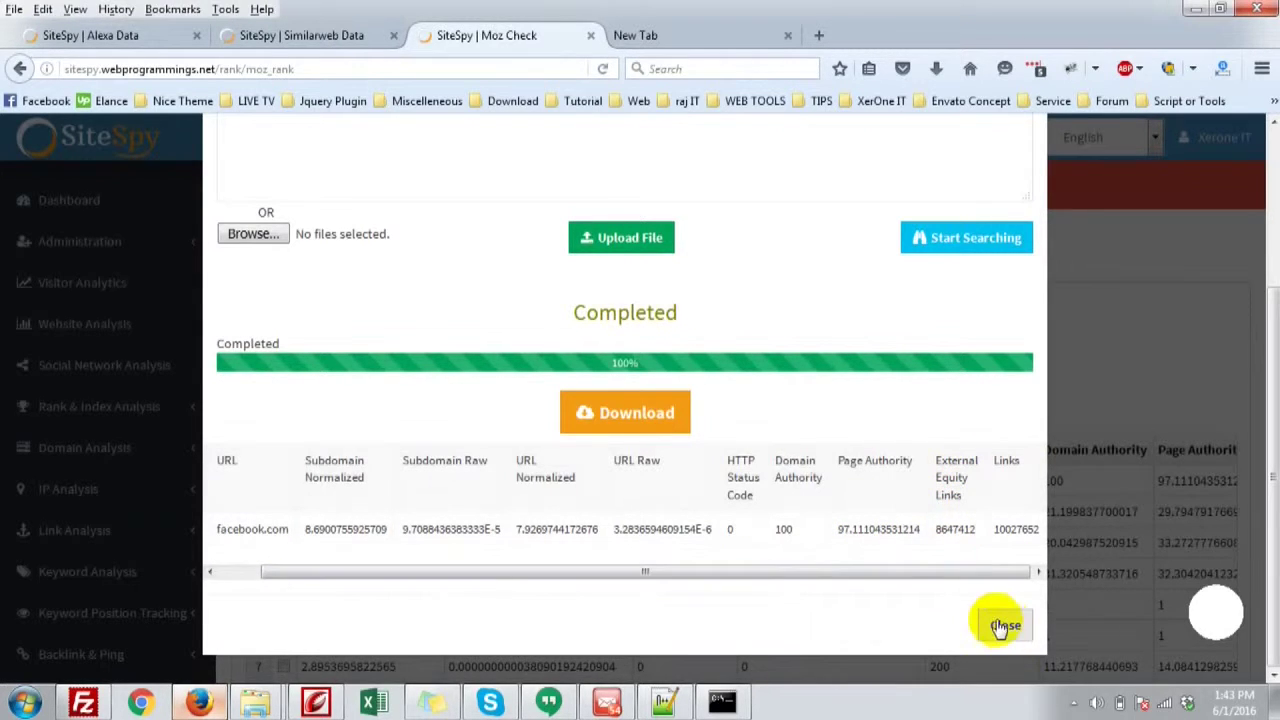
left_click_drag(989, 580, 817, 577)
scroll(986, 549, "up", 3)
left_click(1030, 170)
Open Search Engine Index under Rank & Index Analysis and begin a new search
left_click(95, 410)
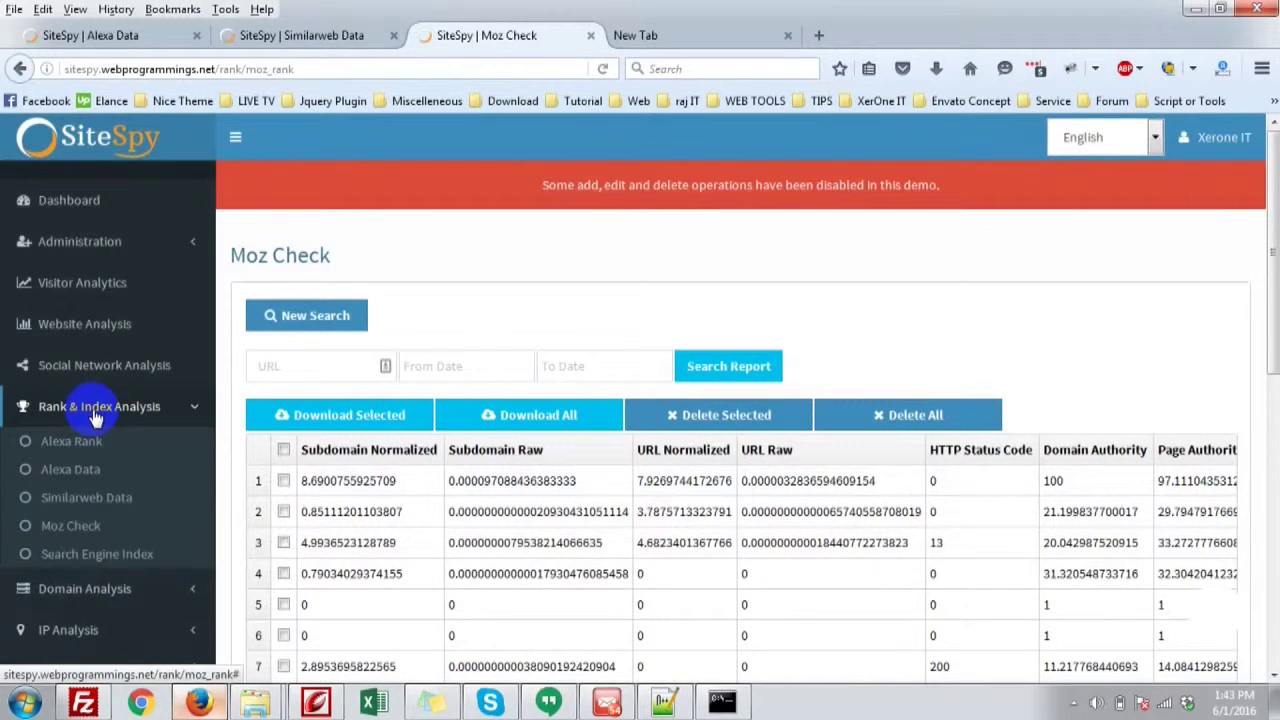
left_click(117, 562)
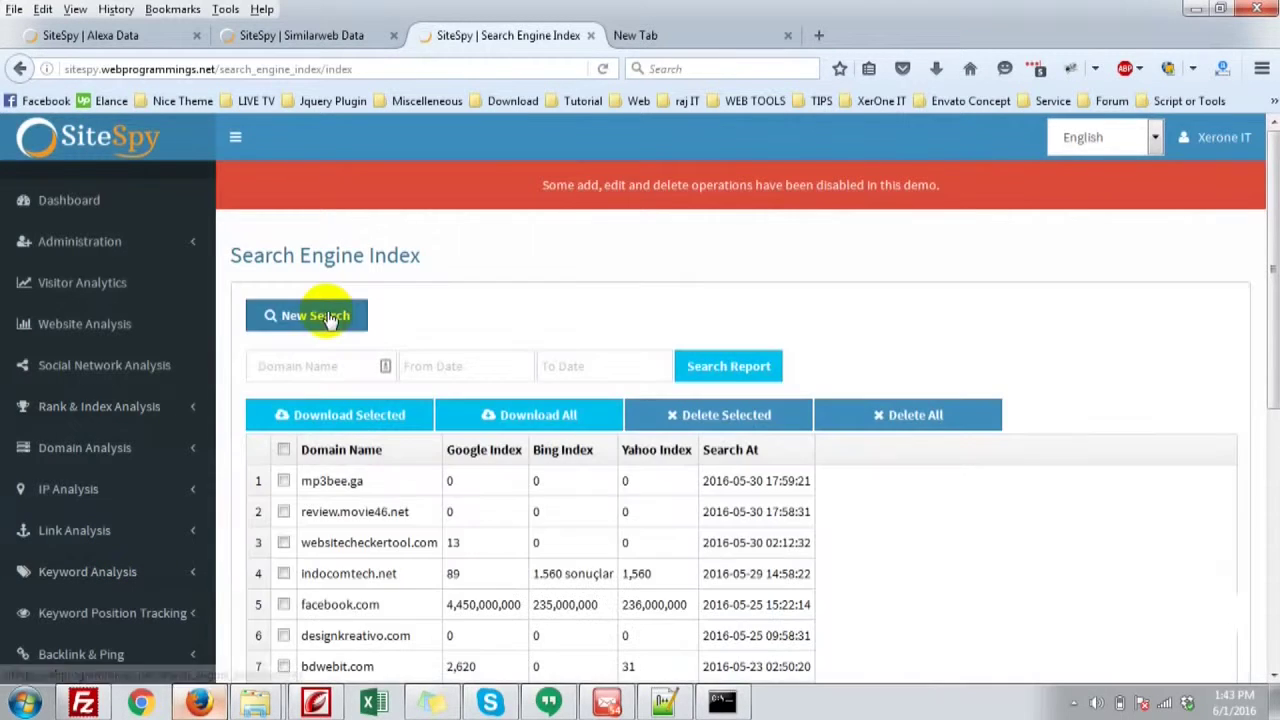
left_click(328, 316)
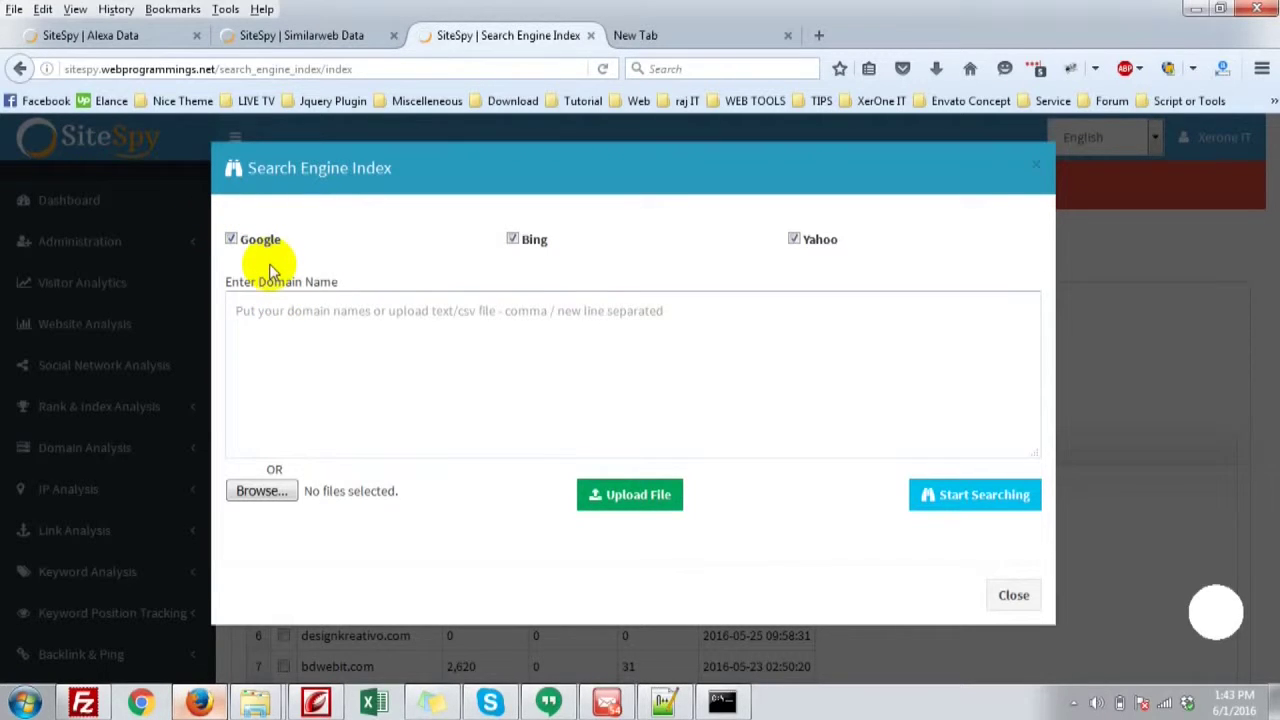
Run an index check for facebook.com on Yahoo only, with Google and Bing unchecked
left_click(333, 329)
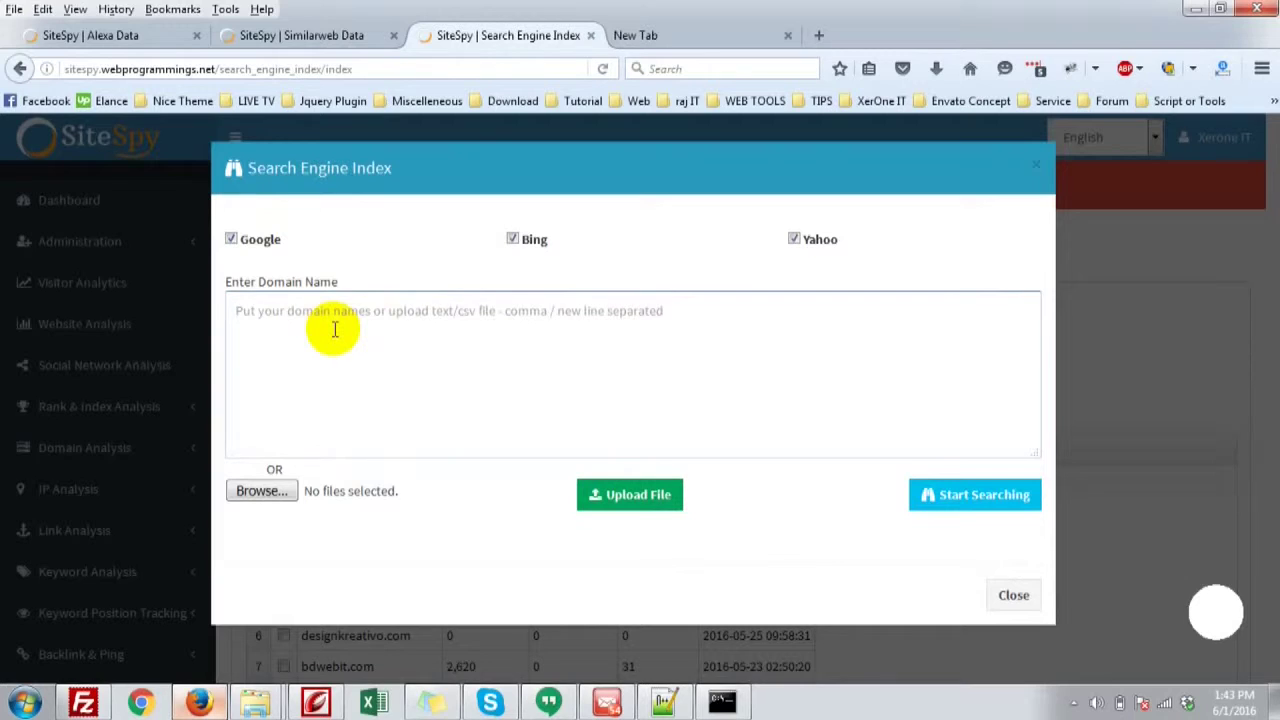
type("d")
key("BackSpace")
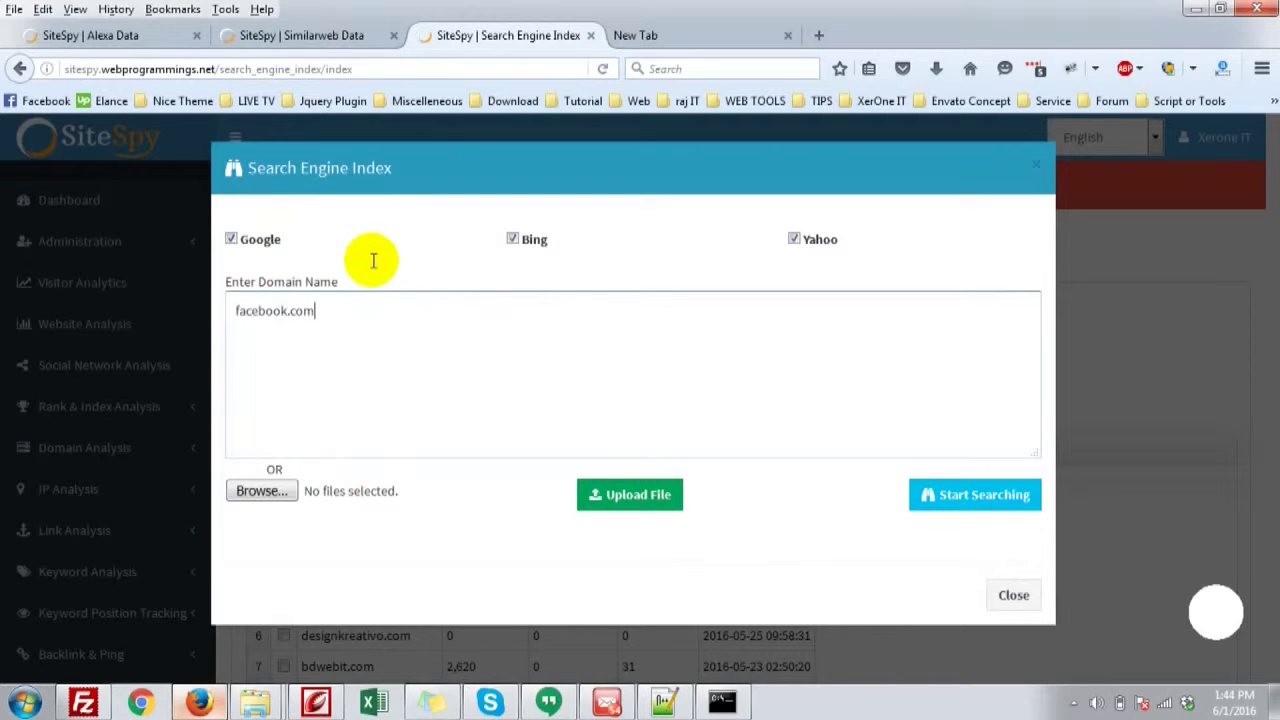
left_click(245, 248)
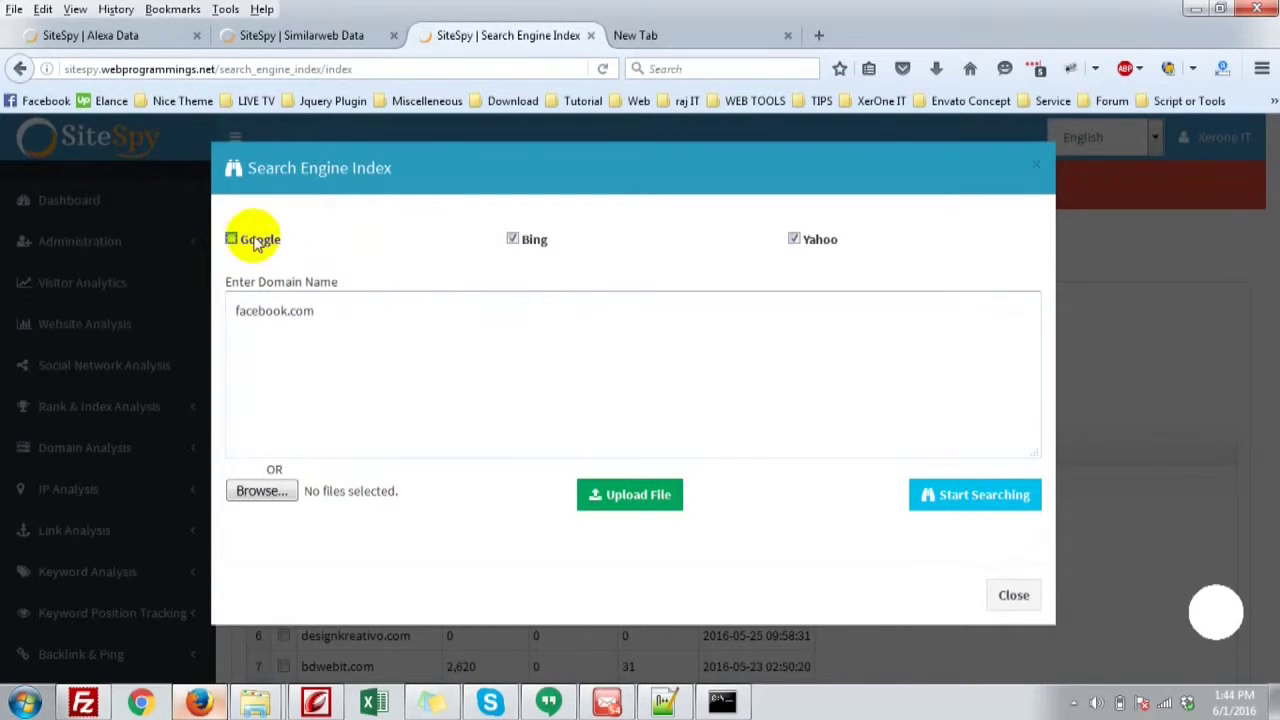
left_click(535, 245)
left_click(972, 502)
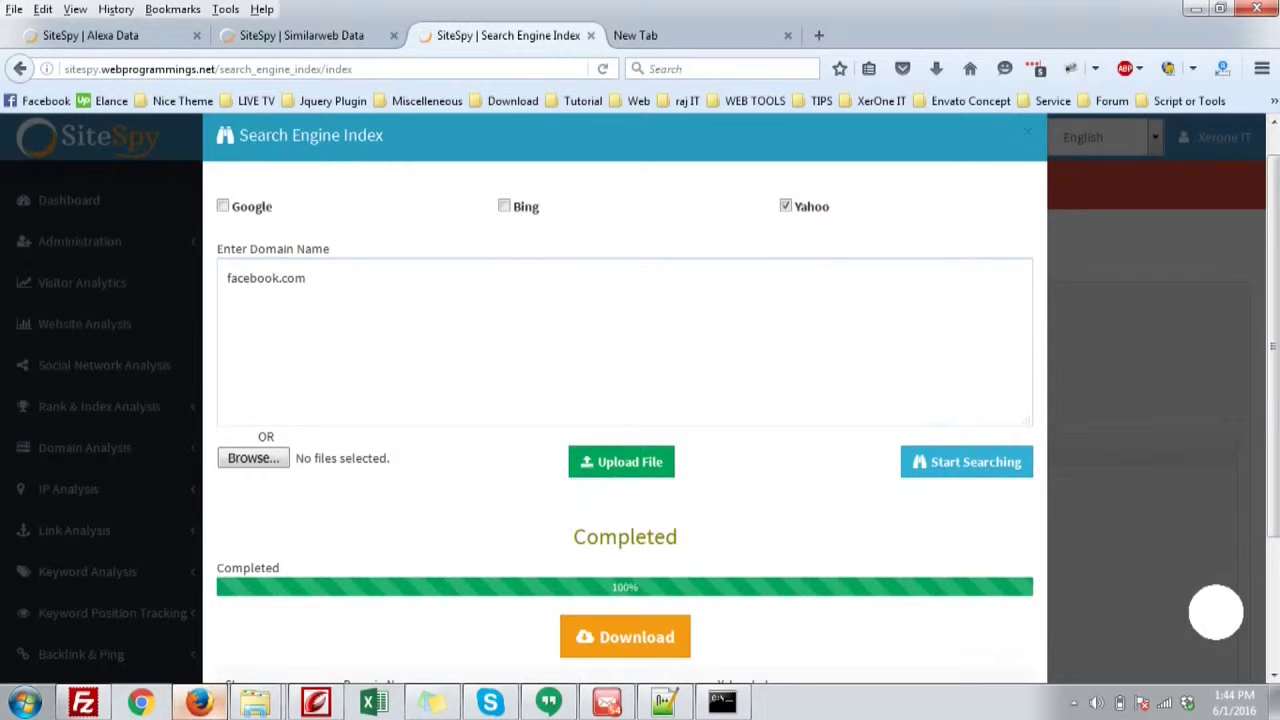
scroll(625, 400, "down", 3)
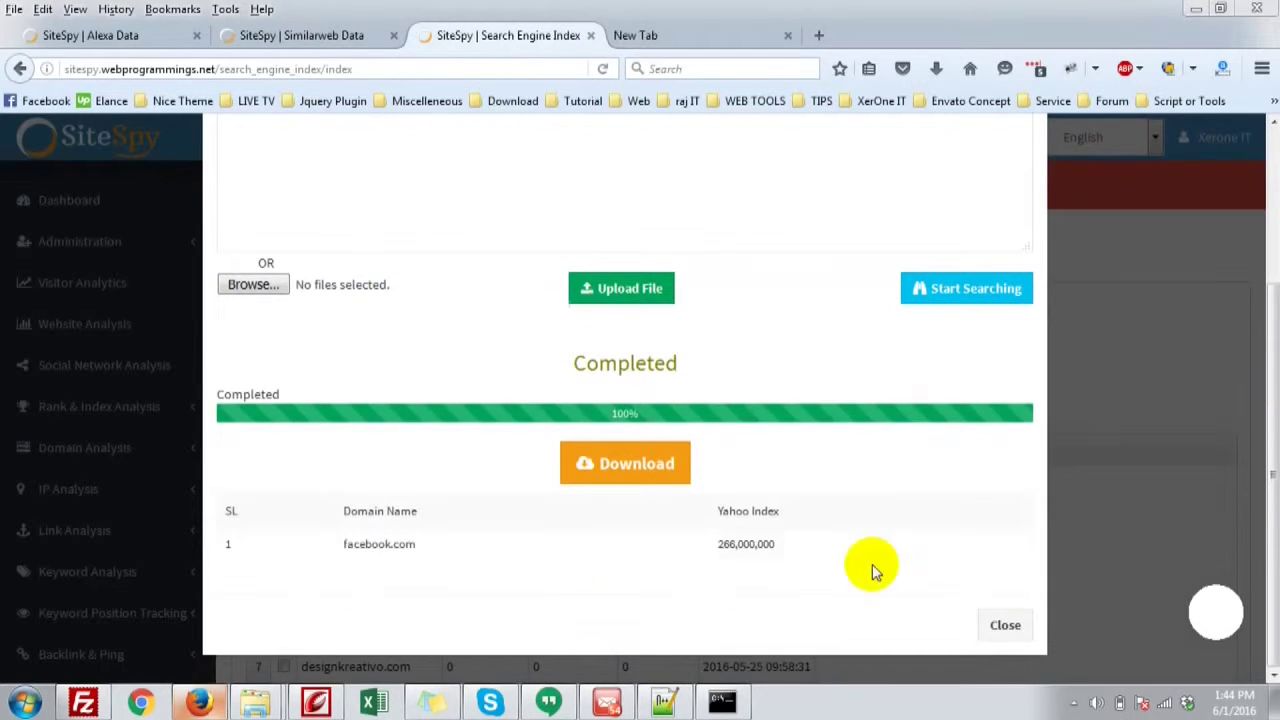
left_click_drag(716, 549, 766, 543)
Rerun the facebook.com index check on Google, Bing and Yahoo, review the results and close them
scroll(414, 440, "up", 3)
left_click(260, 242)
left_click(508, 240)
left_click(945, 497)
scroll(780, 334, "down", 2)
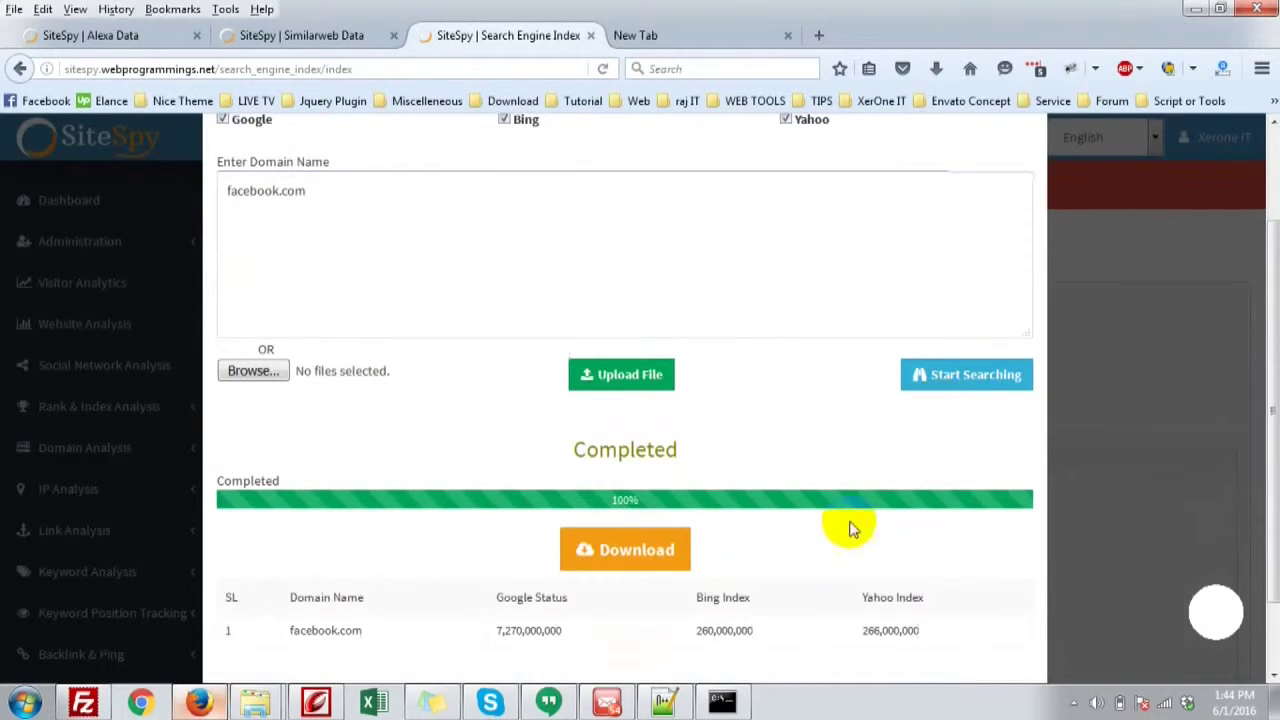
scroll(831, 543, "down", 1)
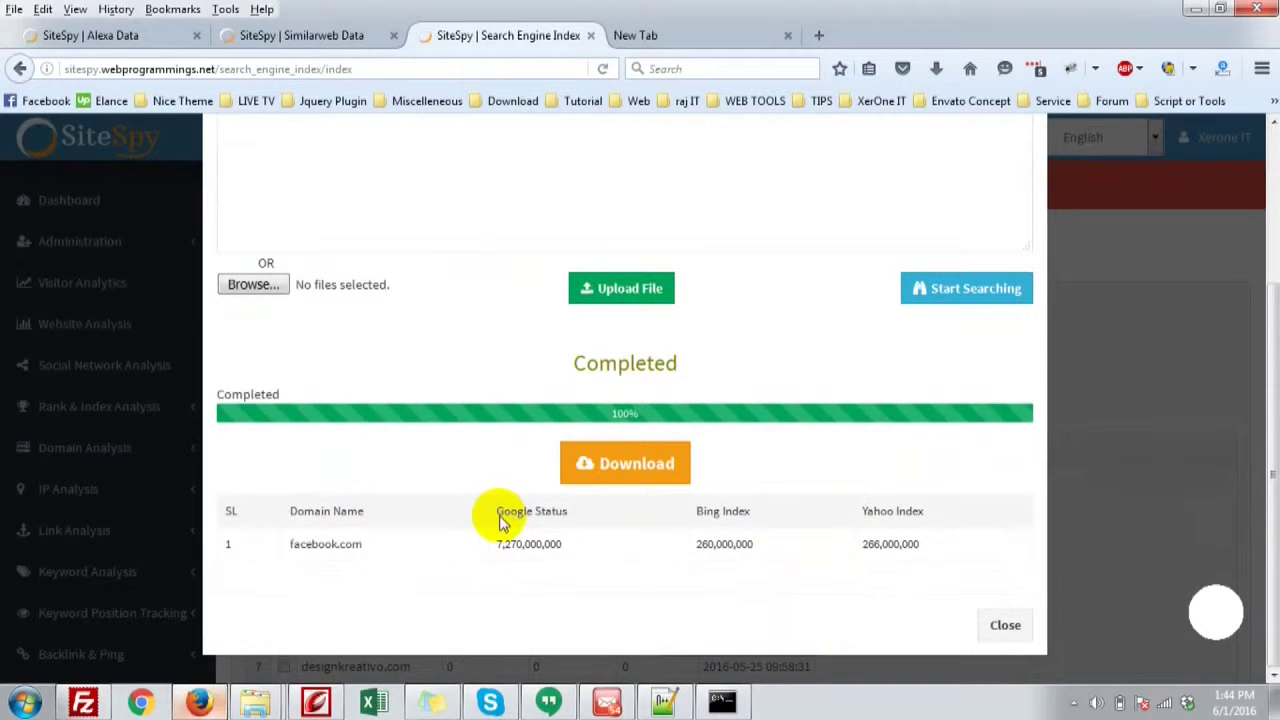
triple_click(570, 517)
double_click(742, 511)
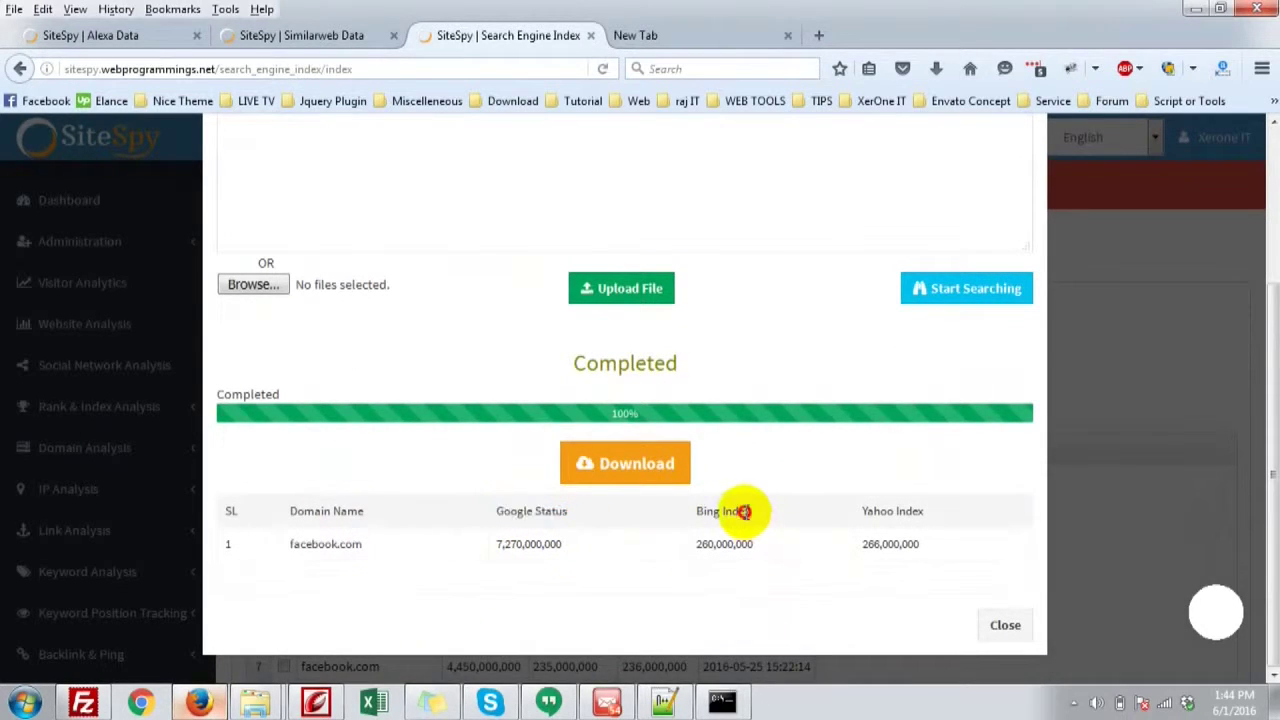
left_click_drag(742, 511, 391, 563)
left_click(676, 587)
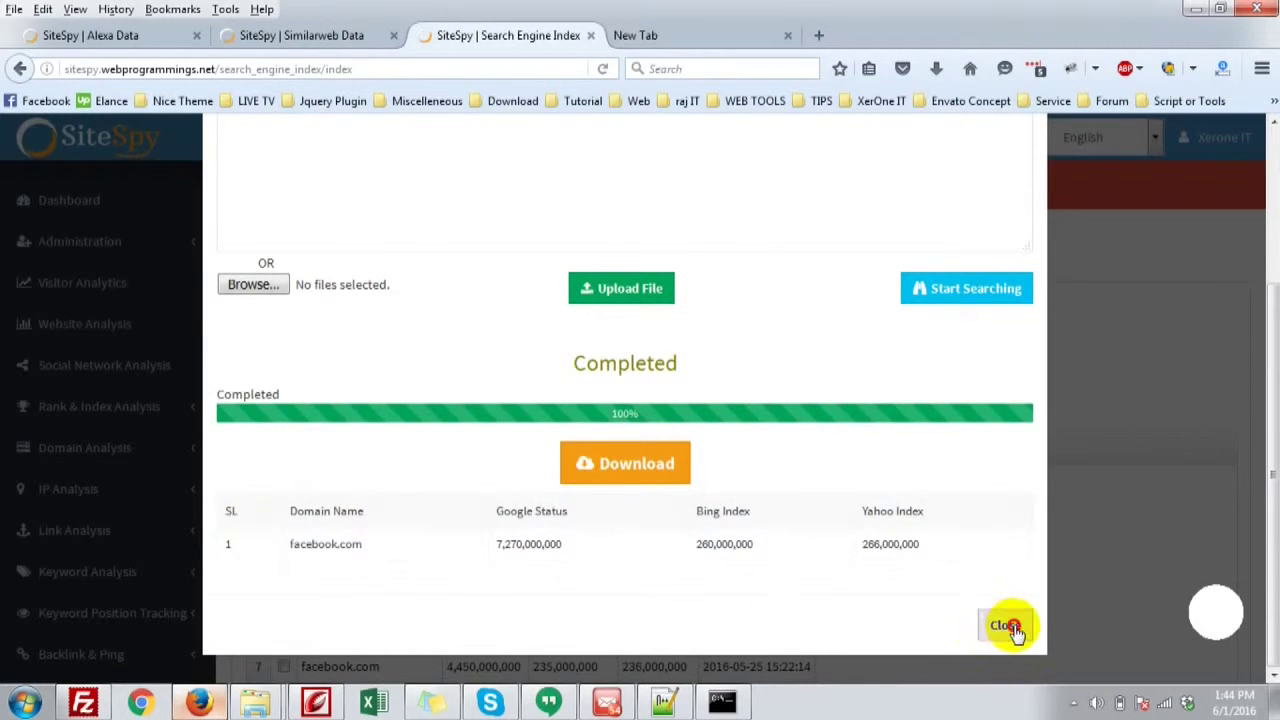
left_click(1005, 626)
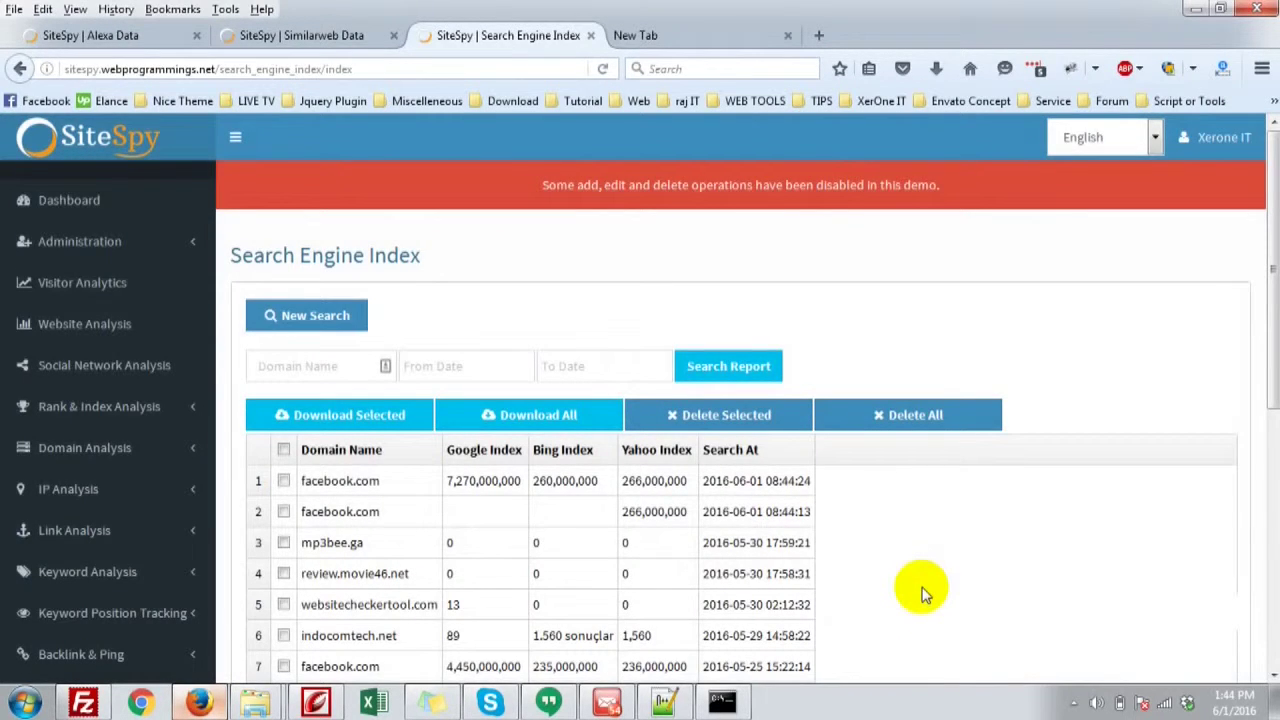
left_click(1074, 703)
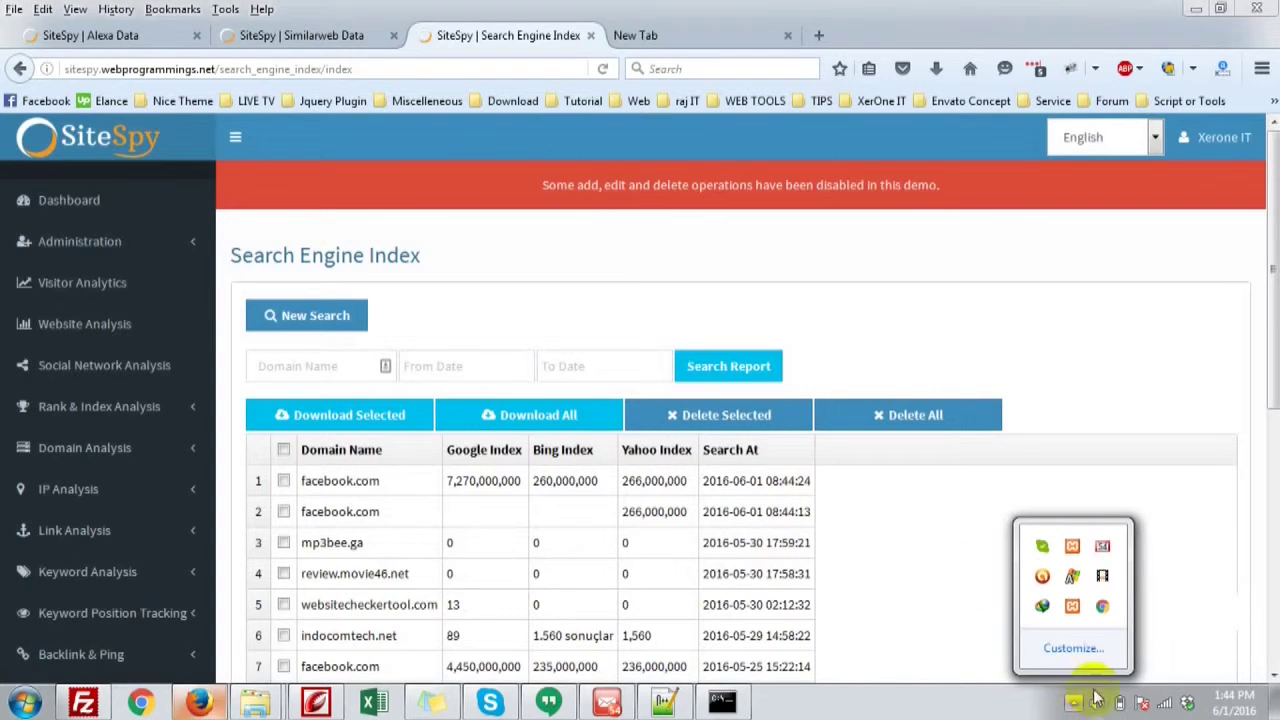